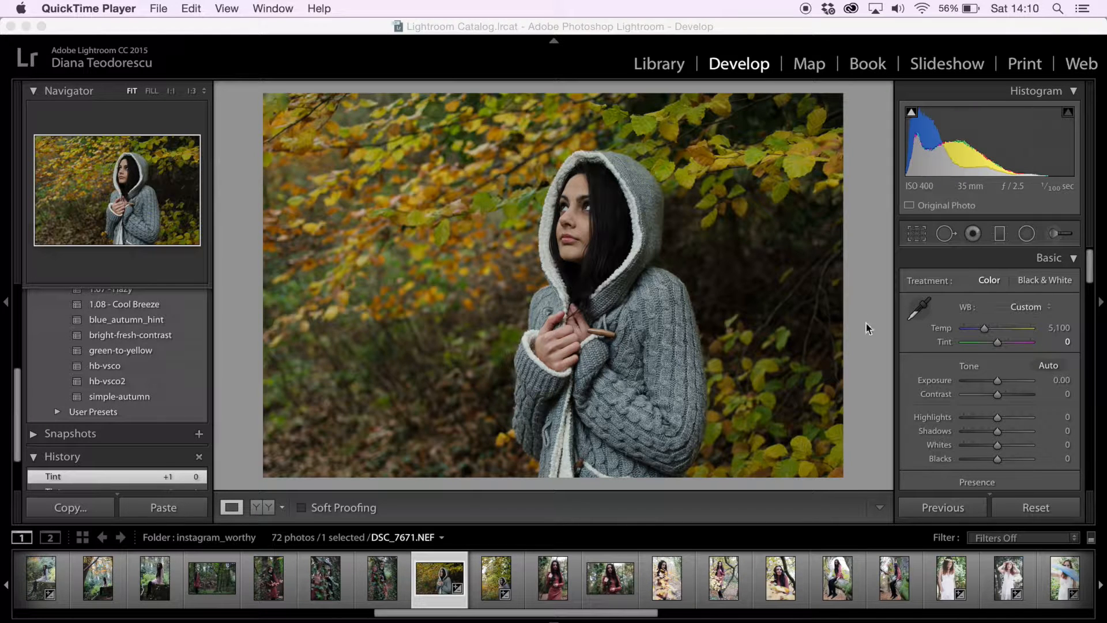
Cool the photo's white balance to a temperature of 4,425 and raise the exposure to +0.45.
left_click(984, 331)
left_click_drag(985, 331, 980, 331)
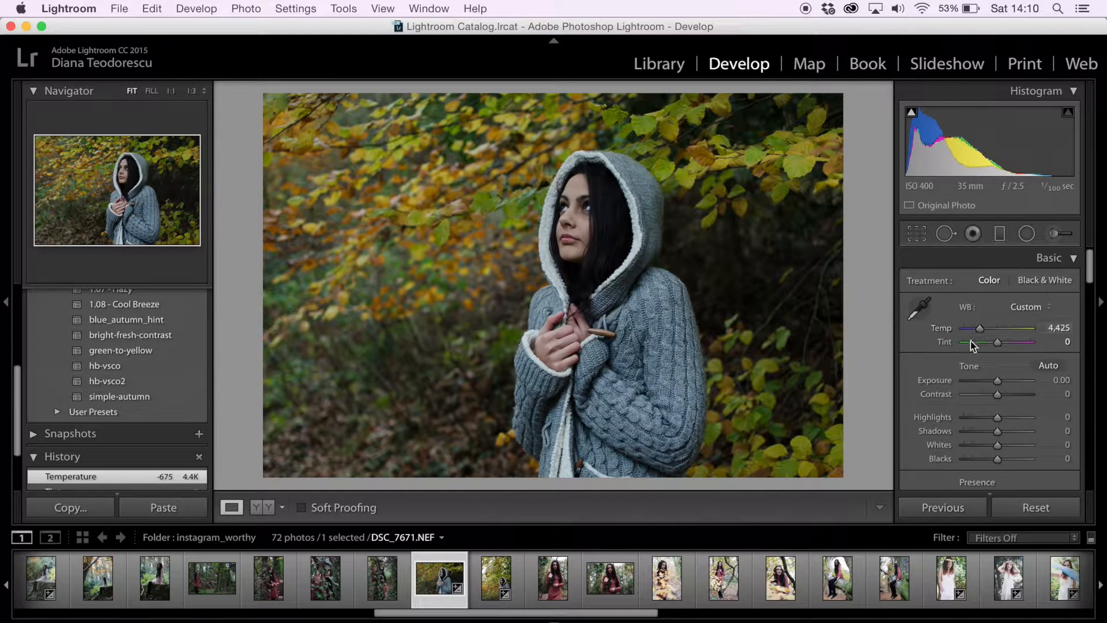
scroll(953, 379, "down", 1)
scroll(954, 379, "down", 1)
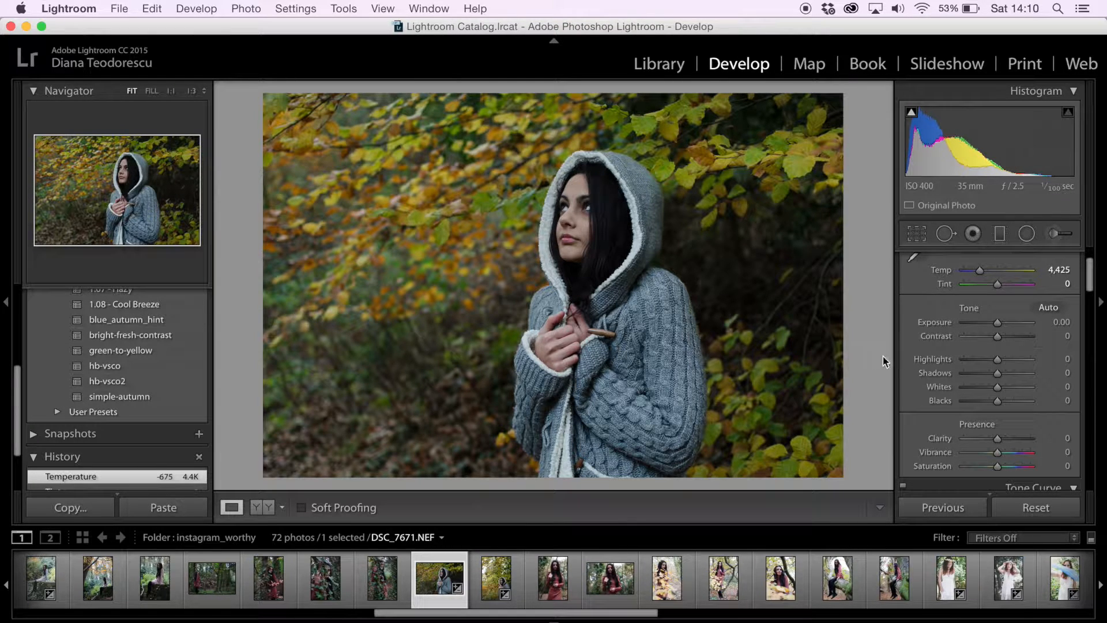
left_click_drag(998, 324, 1000, 324)
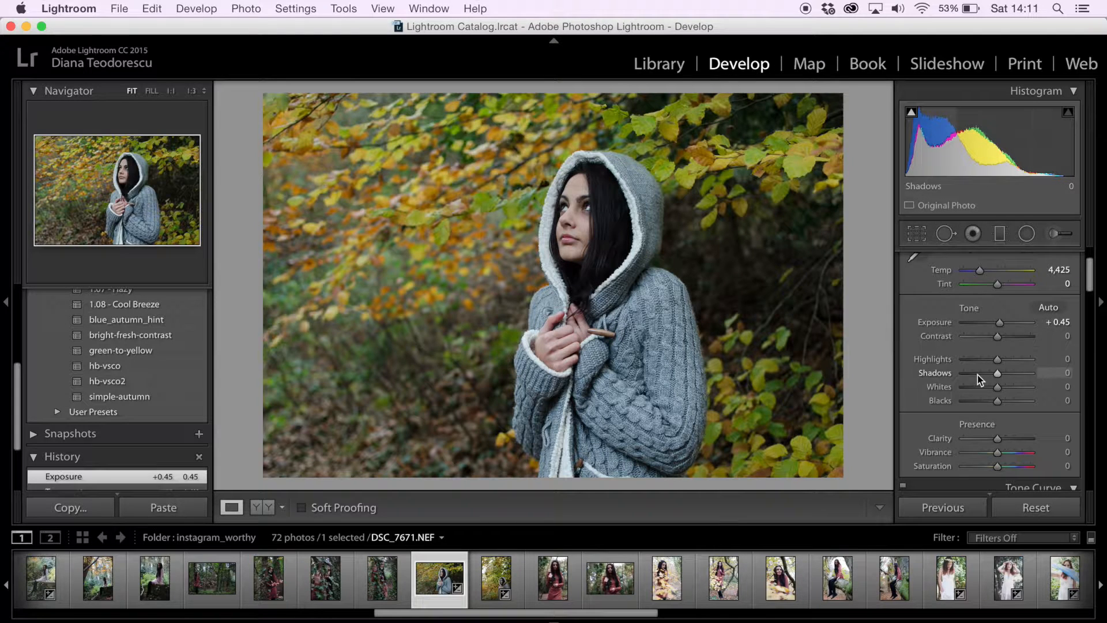
Brighten the photo's tones by setting Shadows to +67 and Highlights to +74.
scroll(983, 372, "down", 2)
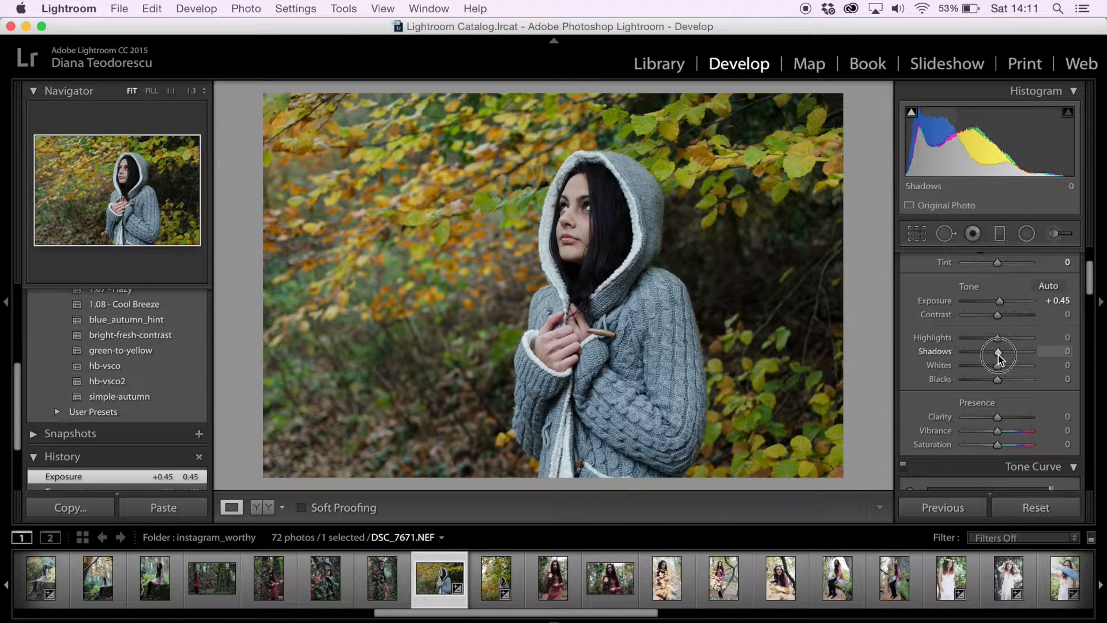
left_click_drag(998, 354, 1020, 352)
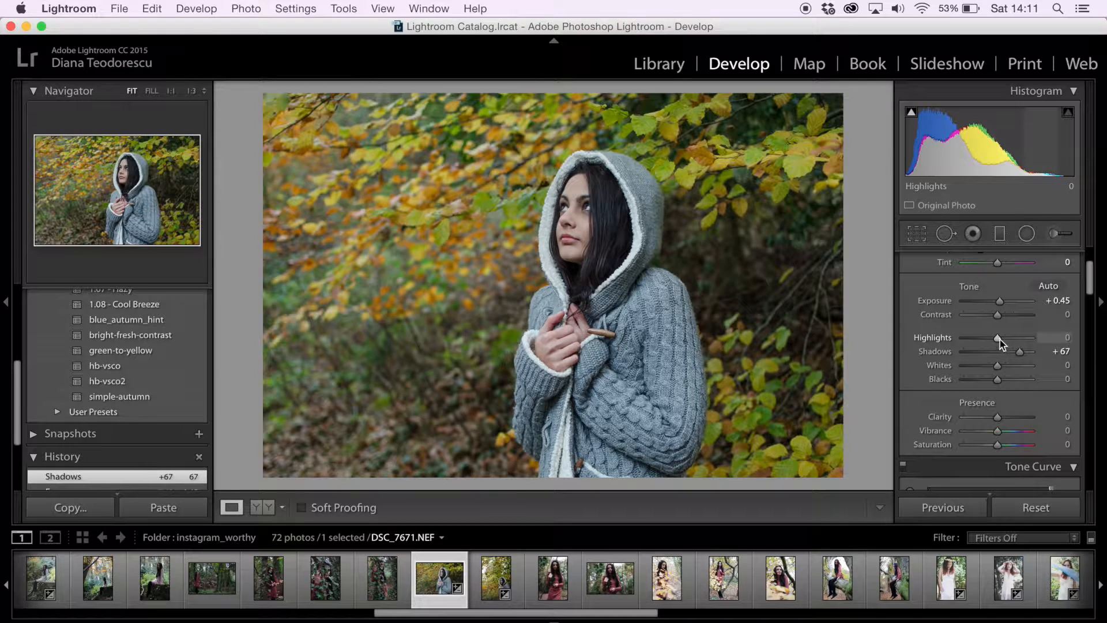
left_click_drag(1001, 340, 1014, 340)
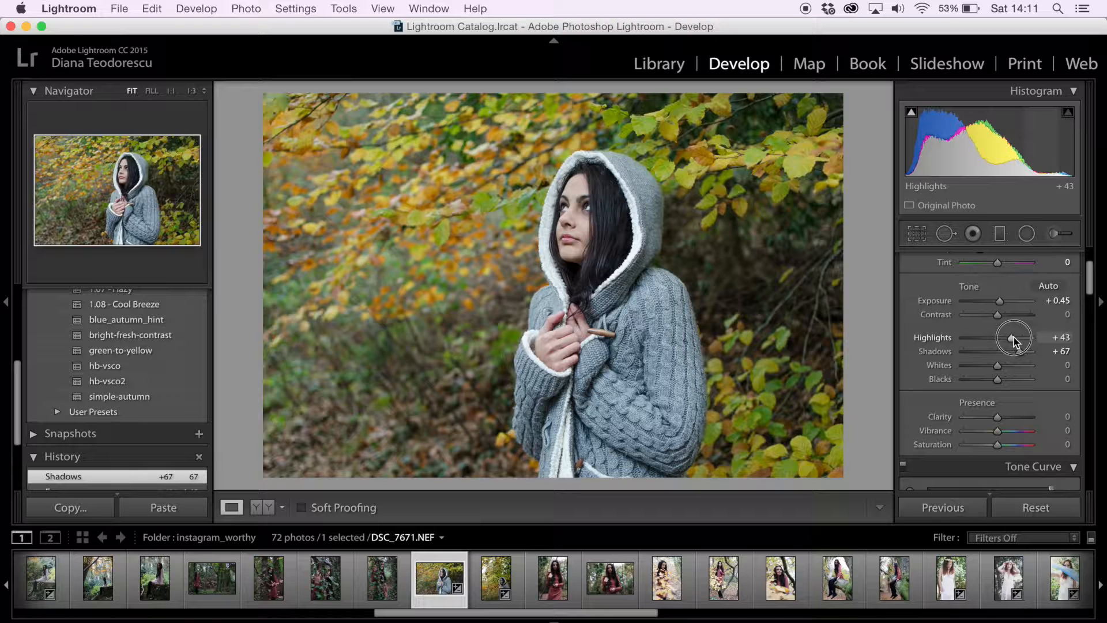
left_click_drag(1014, 337, 1024, 336)
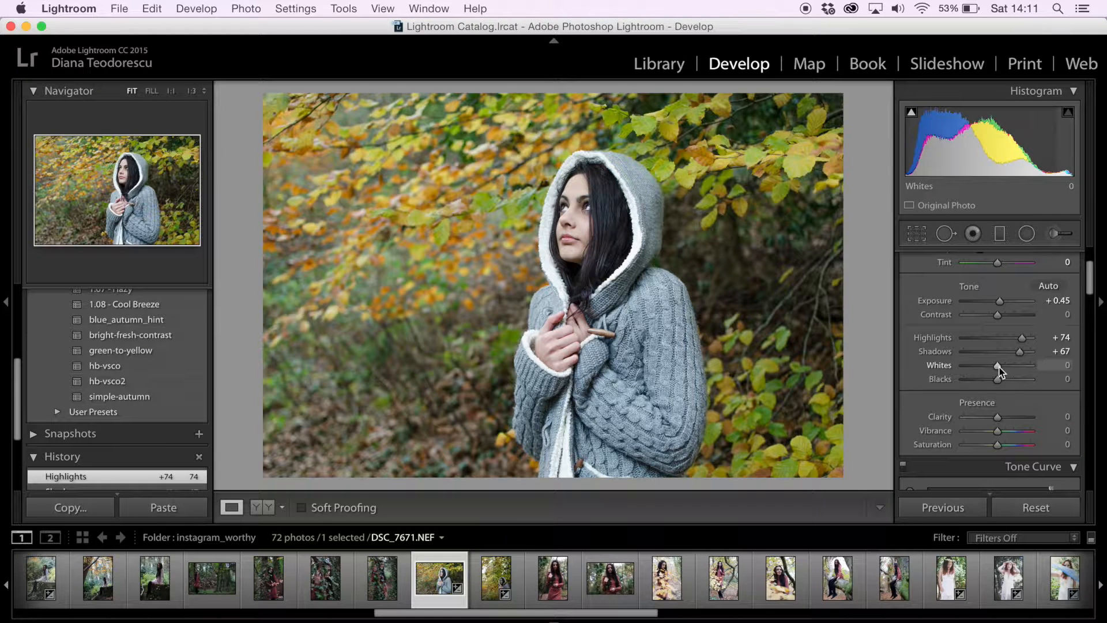
Set Whites to +33 and Blacks to -21 in the basic tone adjustments.
left_click_drag(998, 367, 1009, 368)
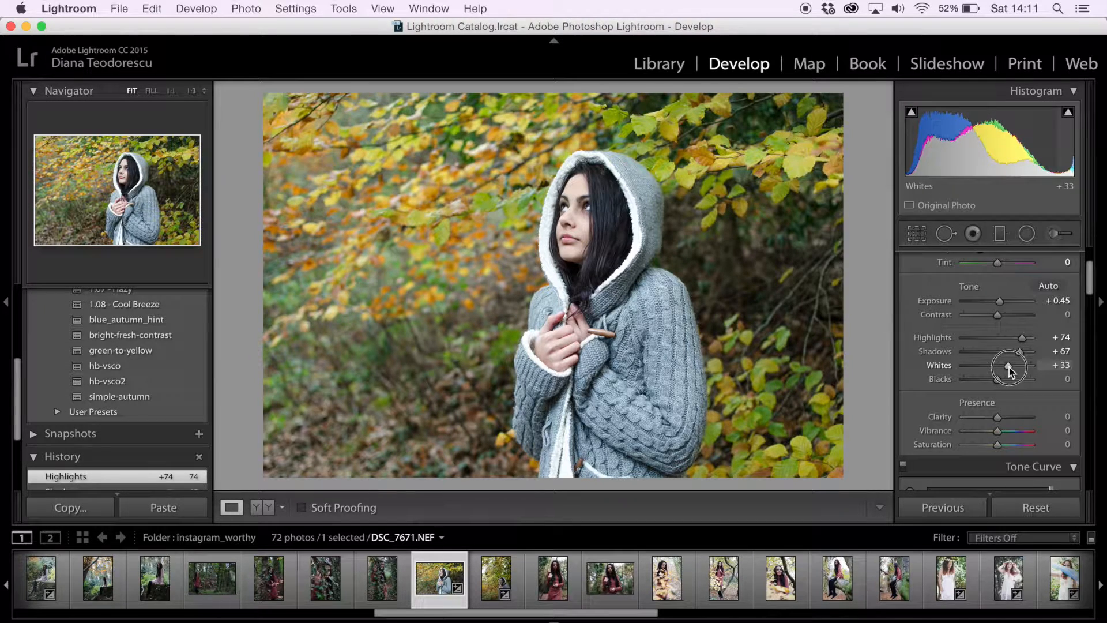
left_click_drag(1009, 368, 1009, 368)
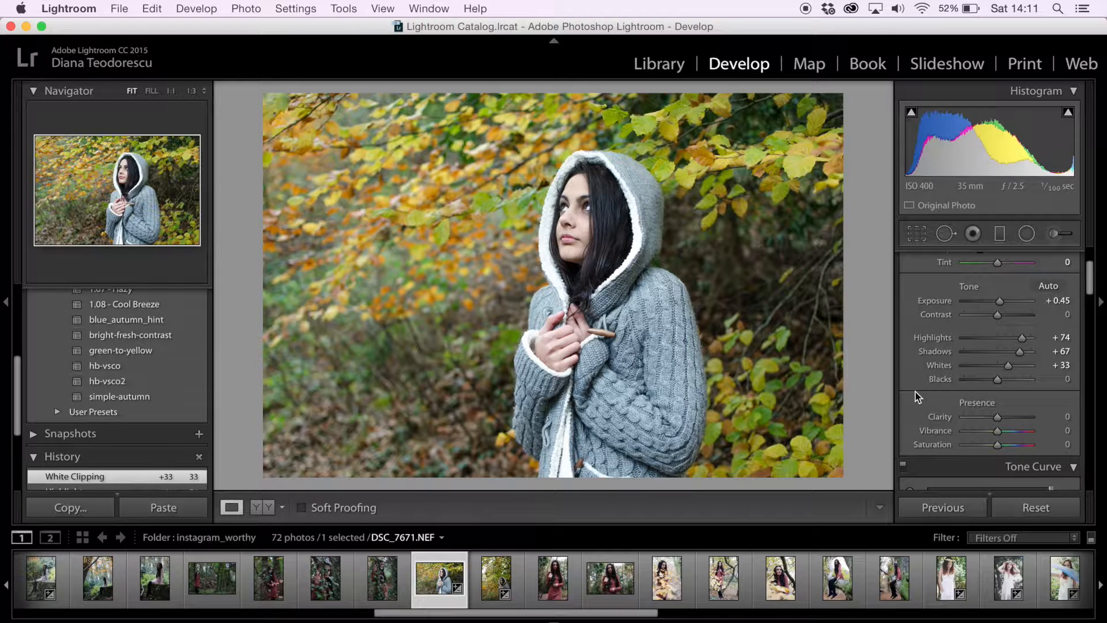
scroll(915, 392, "up", 1)
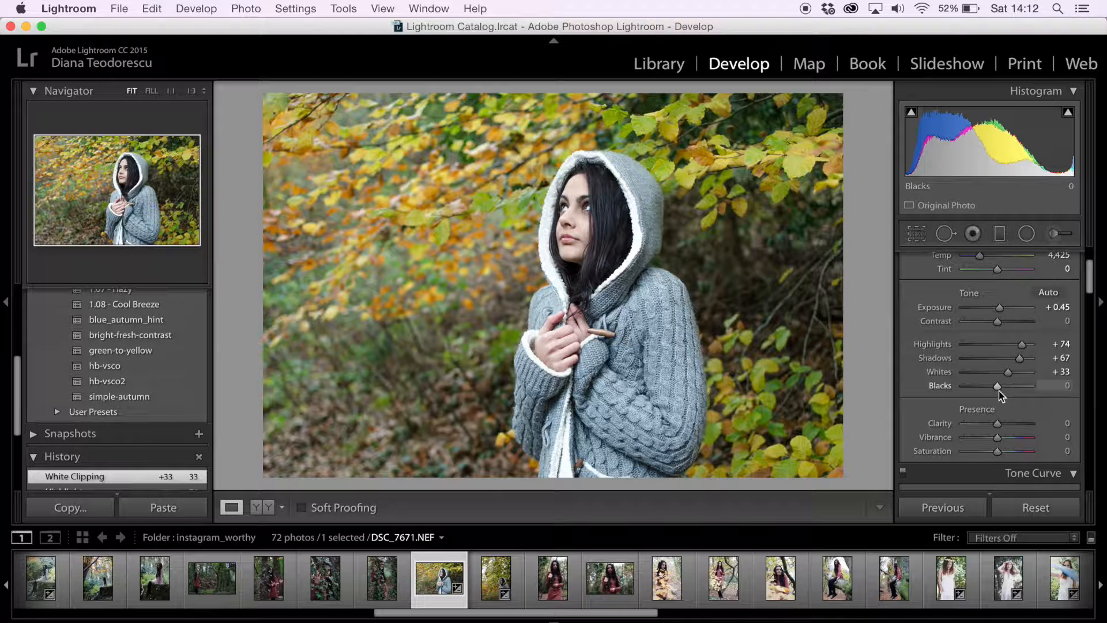
left_click_drag(999, 389, 992, 390)
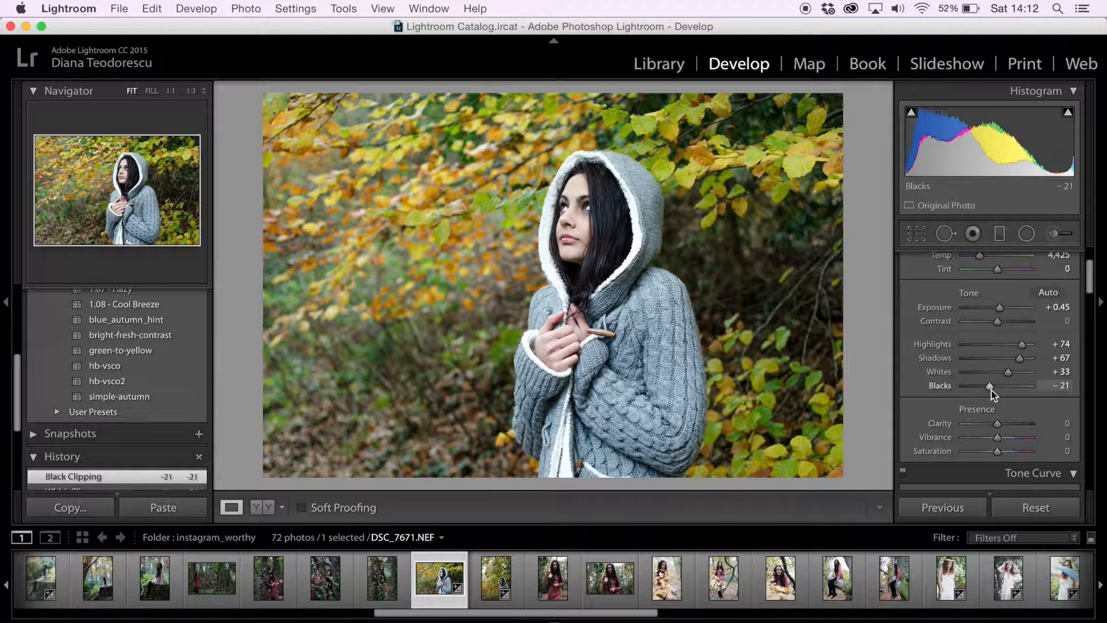
Add a highlight point and a shadow point to the RGB tone curve and pull the shadow point slightly down for contrast.
scroll(1030, 399, "down", 5)
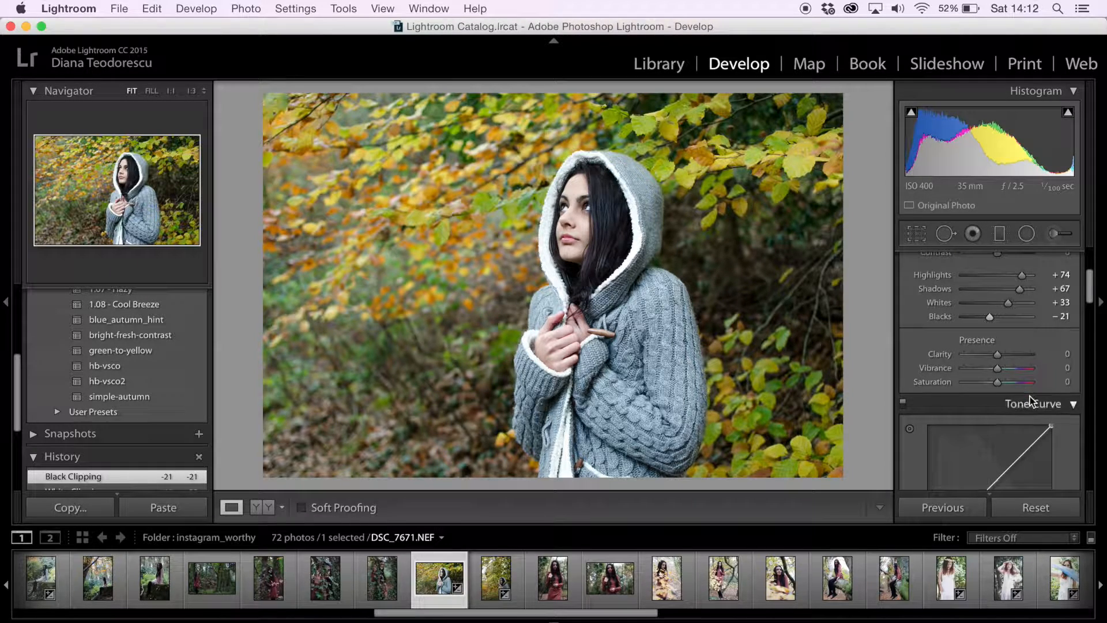
scroll(1030, 397, "down", 1)
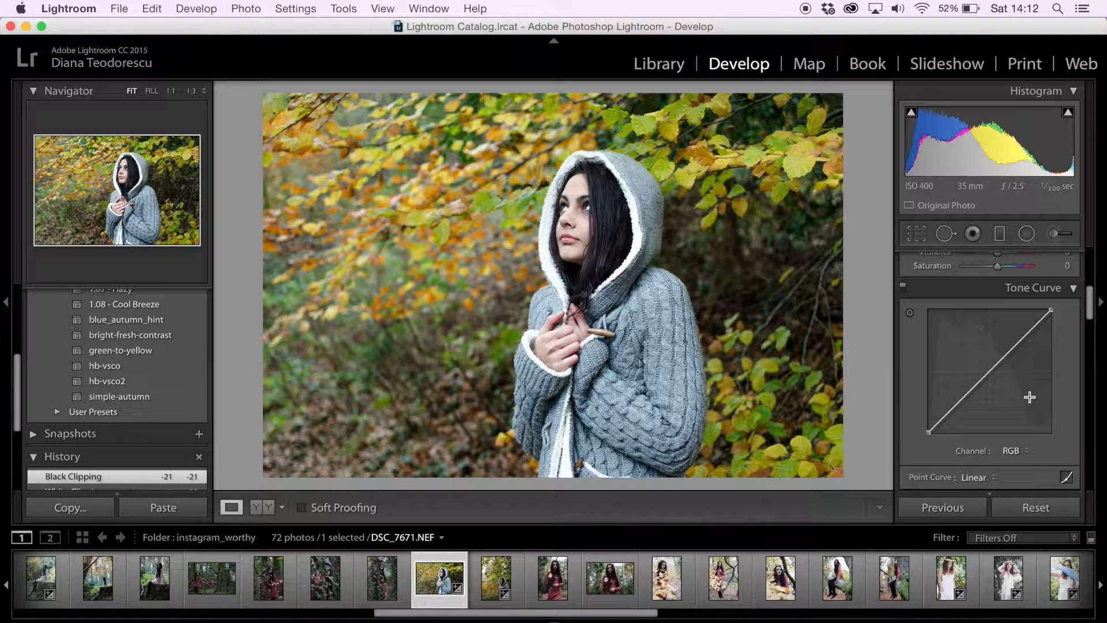
scroll(1030, 398, "down", 1)
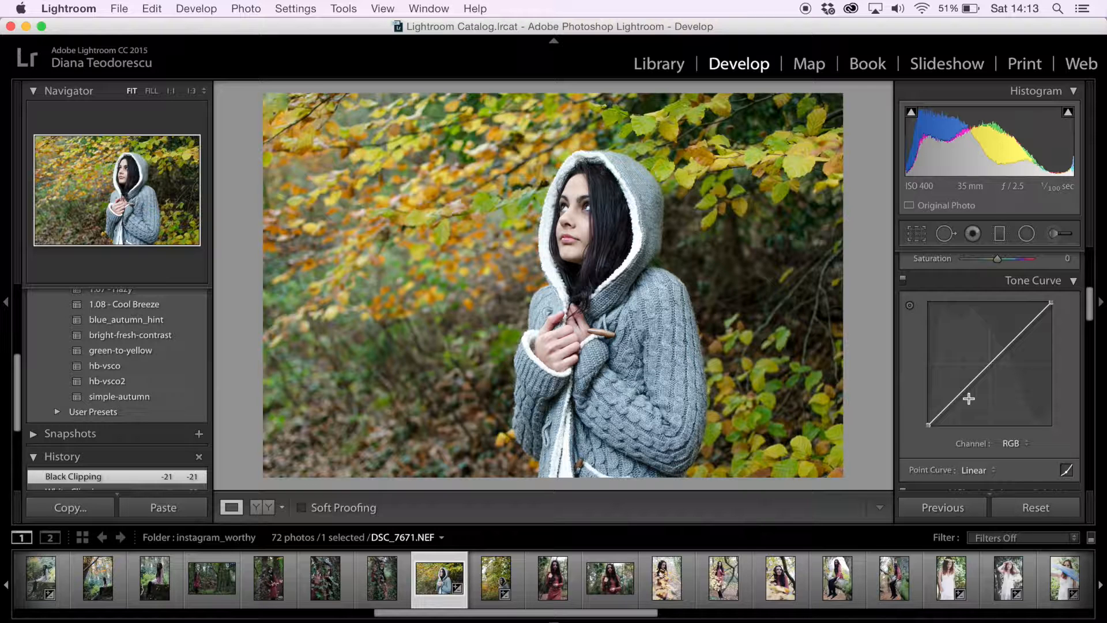
left_click(1021, 334)
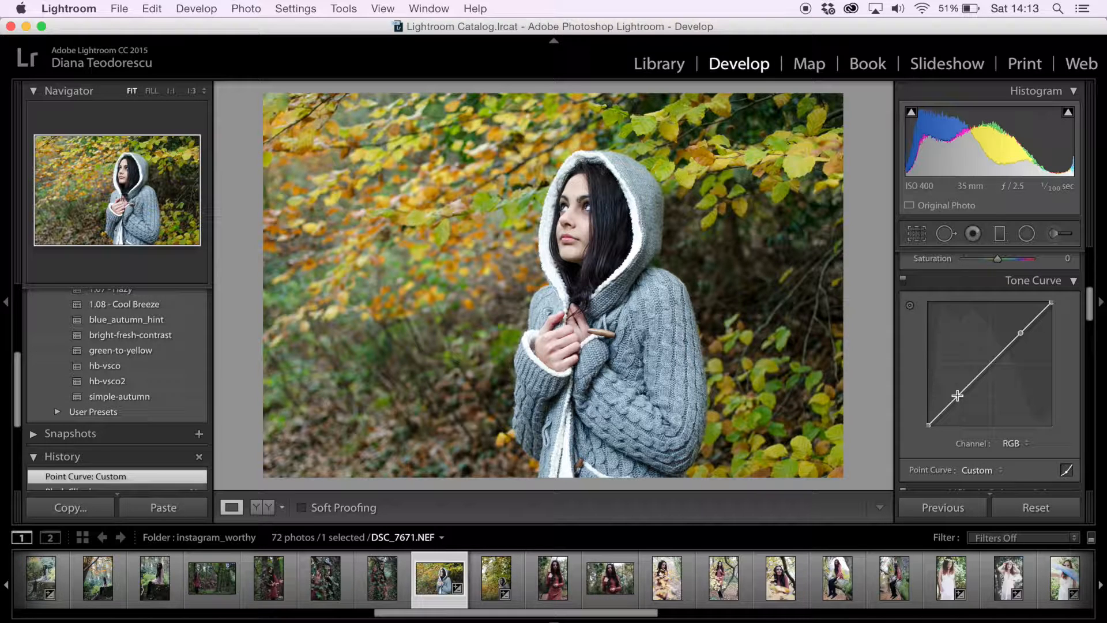
left_click(962, 391)
left_click_drag(1022, 335, 1021, 334)
left_click_drag(963, 389, 963, 394)
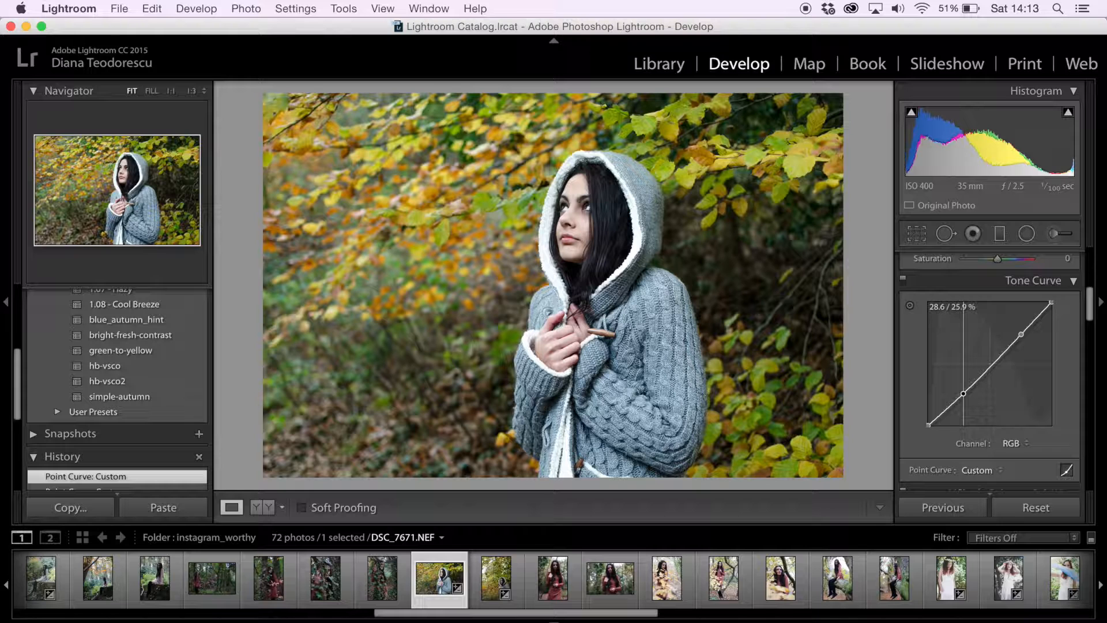
left_click_drag(963, 393, 963, 395)
left_click_drag(963, 394, 964, 396)
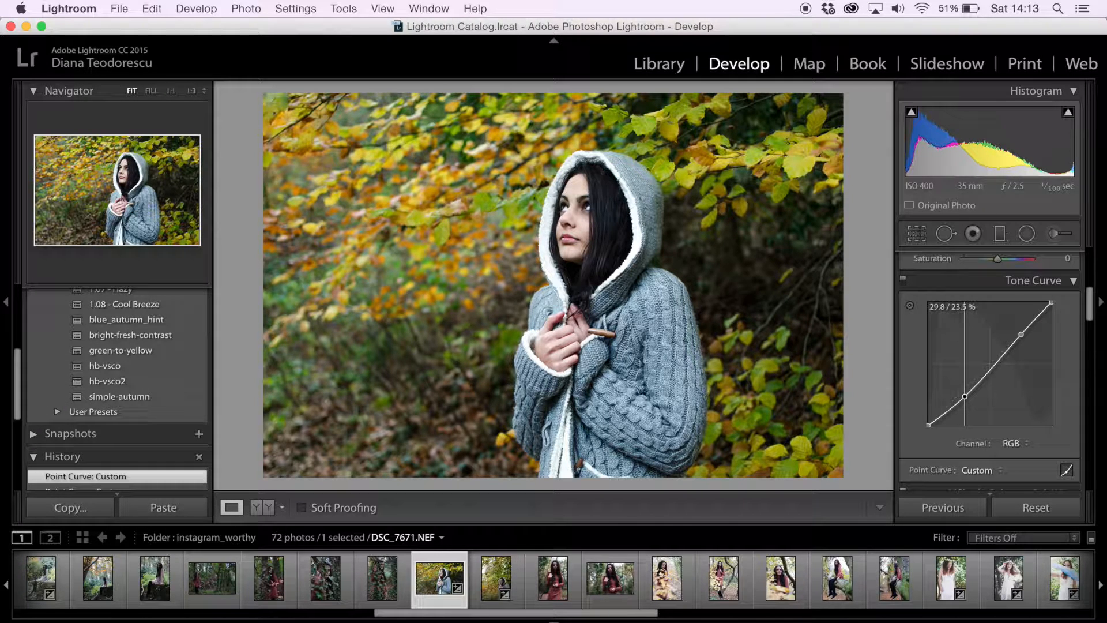
left_click_drag(965, 396, 966, 398)
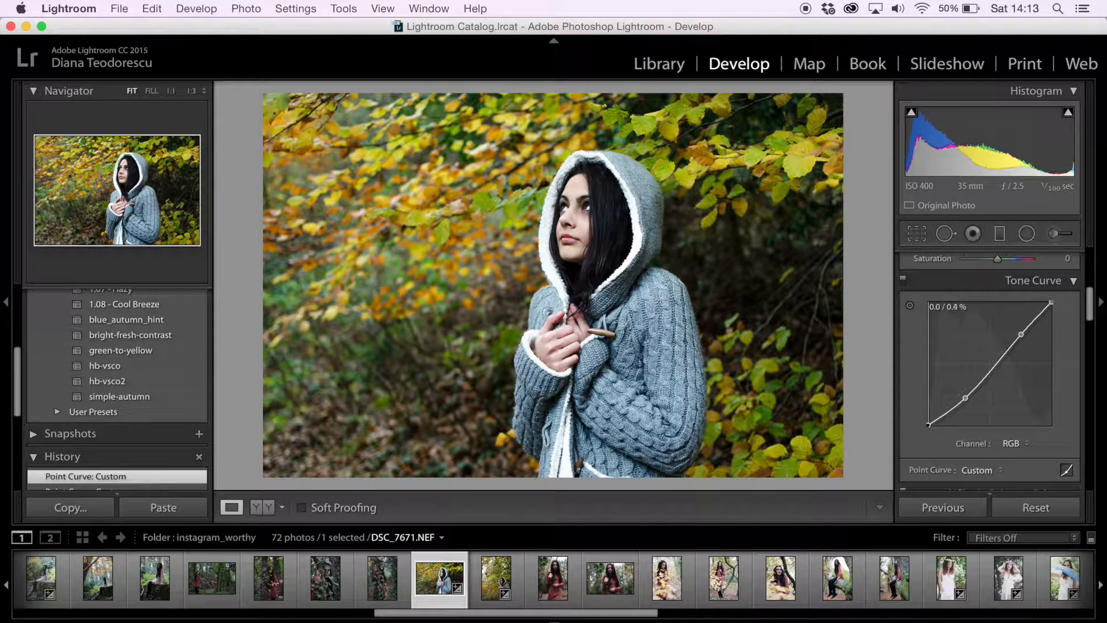
Lift the tone curve's black point for faded blacks, moving the shadow point to about 36.5 / 28.2 % and the highlight point to about 73.3 / 74.1 %.
left_click_drag(929, 425, 924, 378)
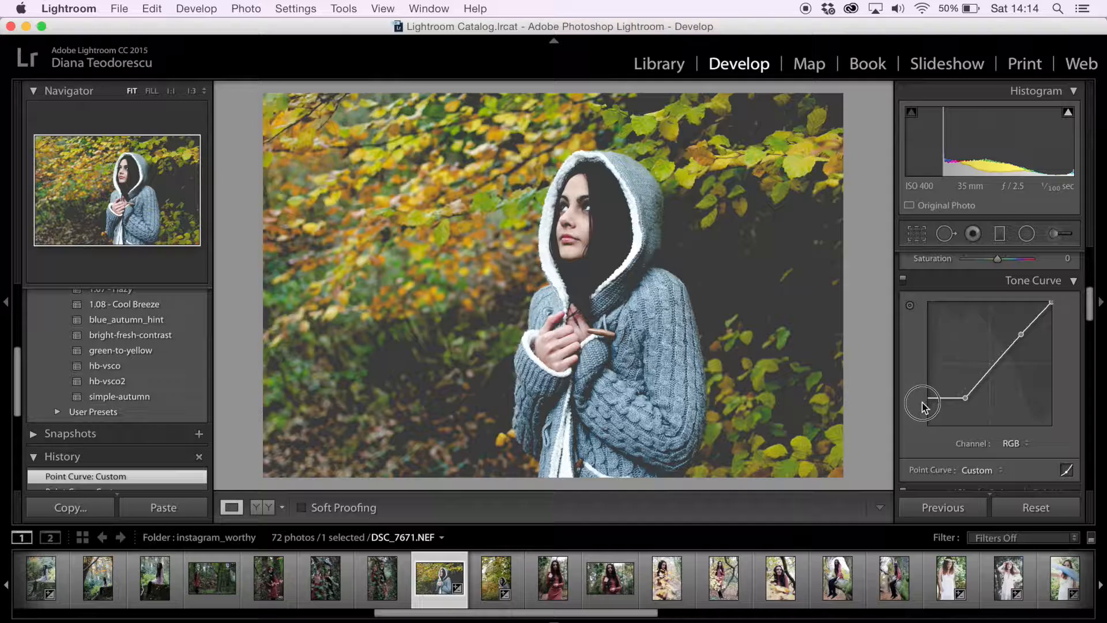
left_click_drag(925, 408, 928, 418)
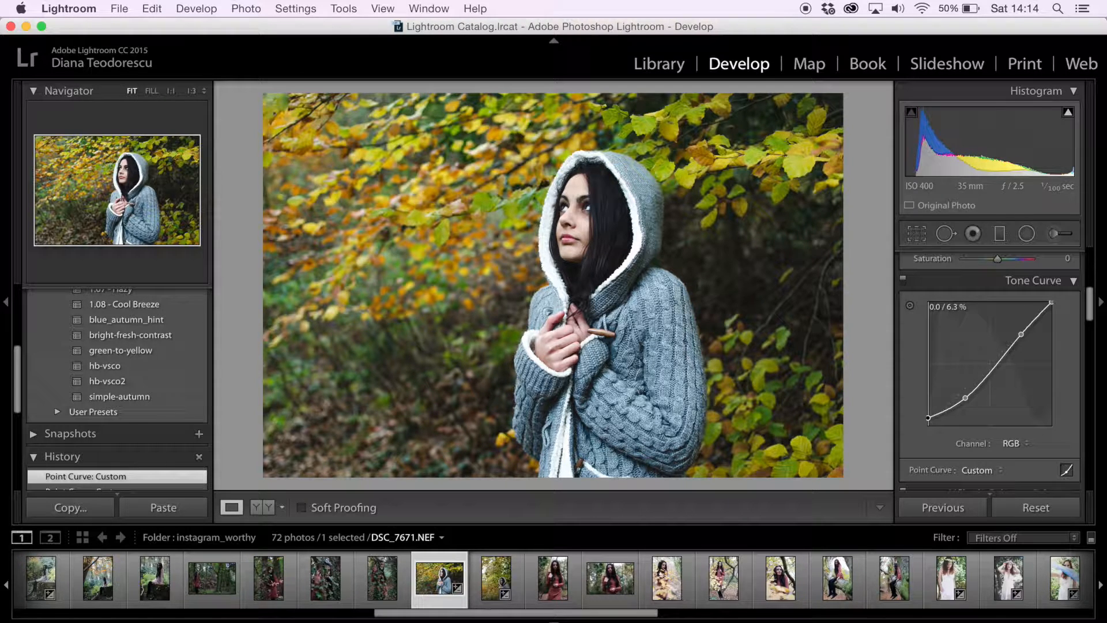
left_click_drag(928, 418, 974, 391)
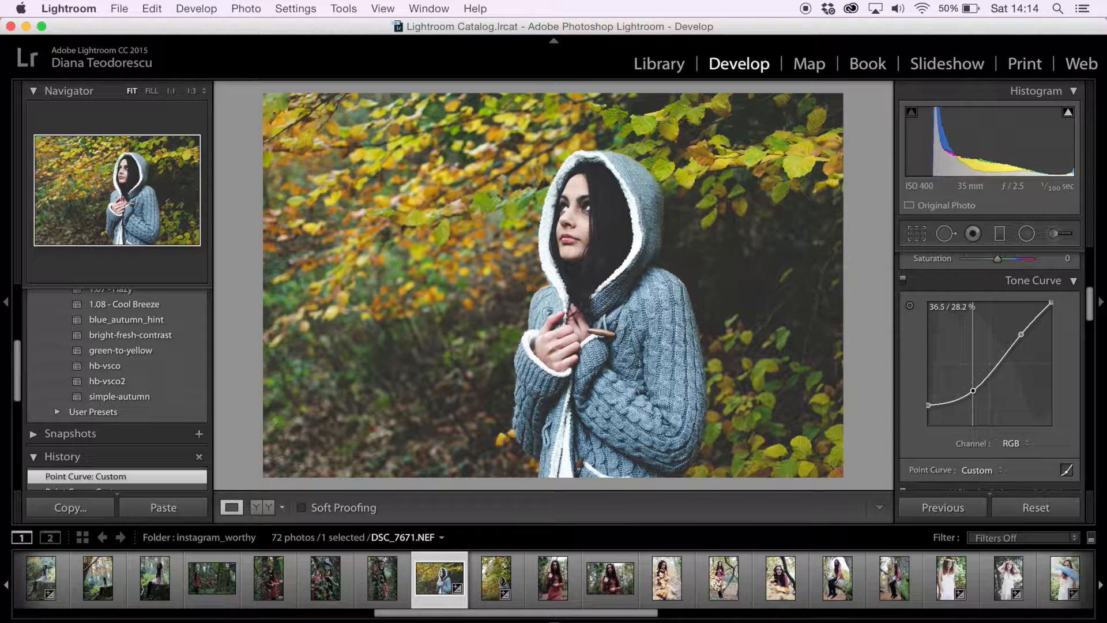
left_click_drag(1021, 335, 1018, 334)
left_click_drag(929, 405, 929, 408)
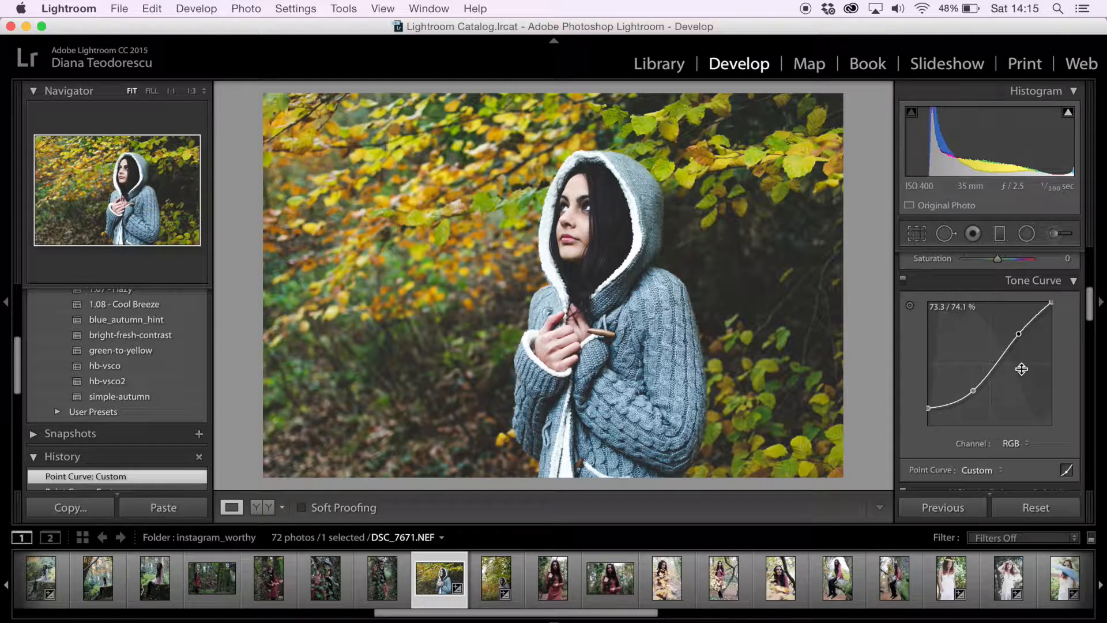
Shift the HSL hues to Red -21, Orange -22 and Green -86 to warm the foliage.
scroll(1022, 368, "down", 10)
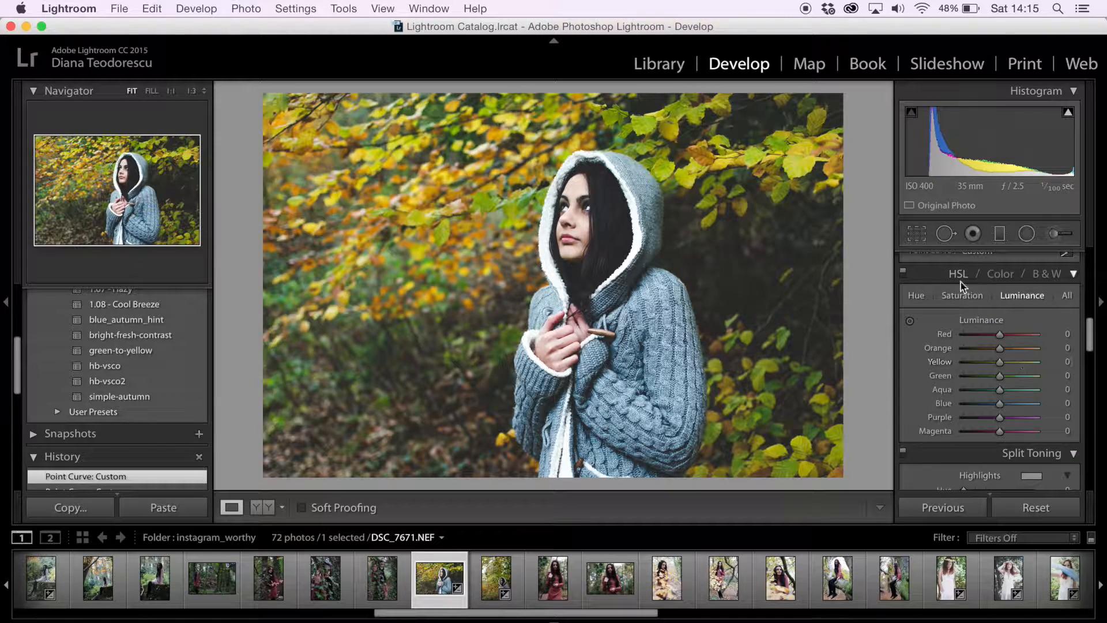
left_click(918, 297)
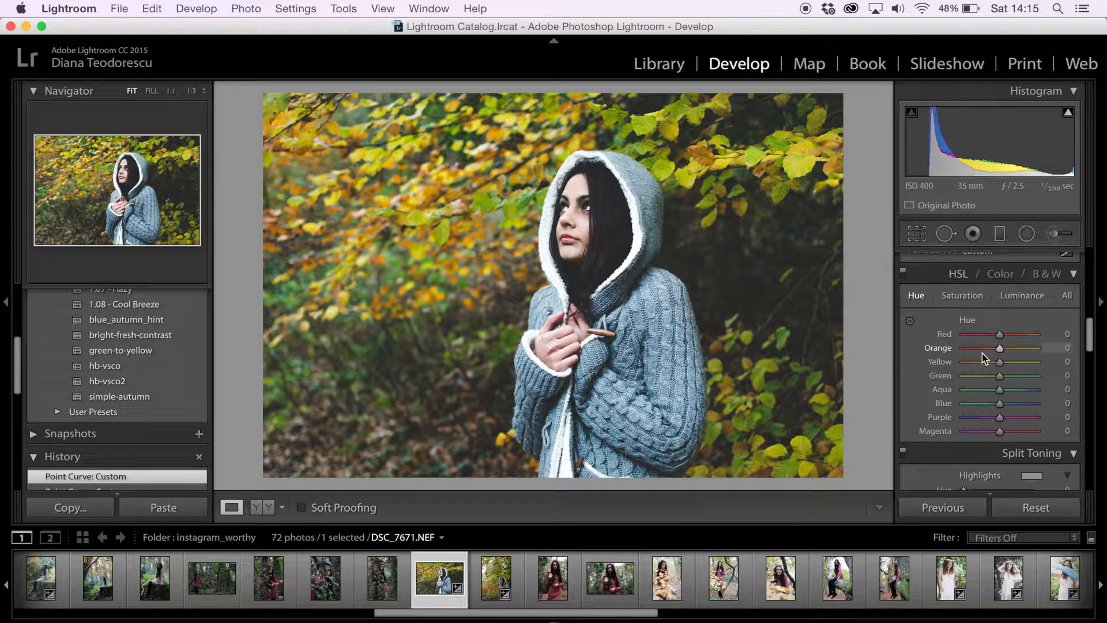
left_click_drag(1001, 338, 993, 349)
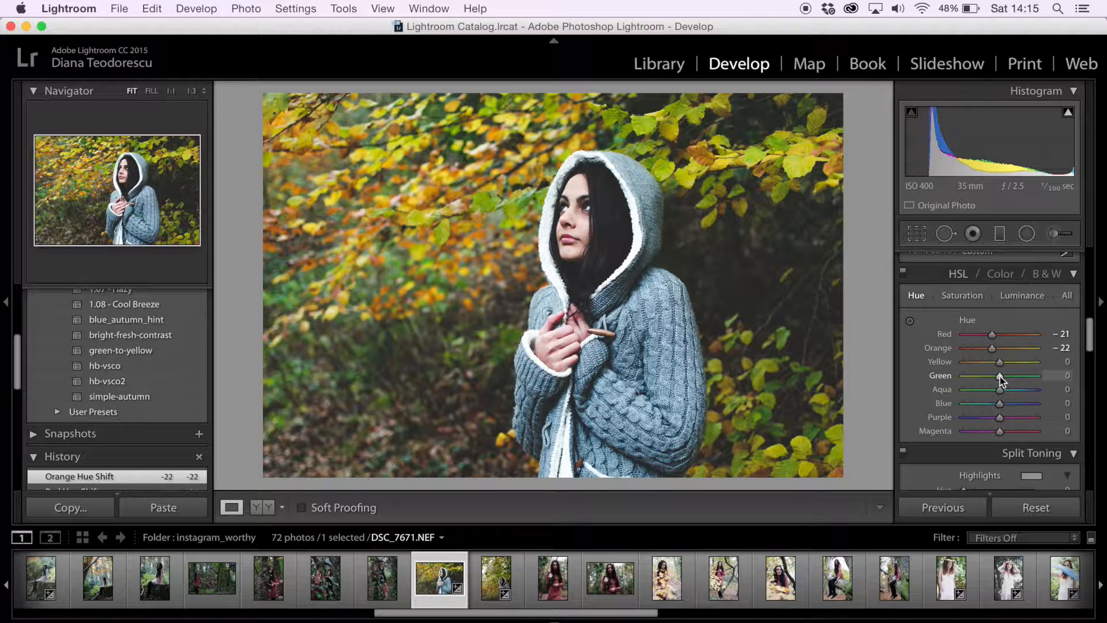
left_click_drag(1001, 376, 970, 377)
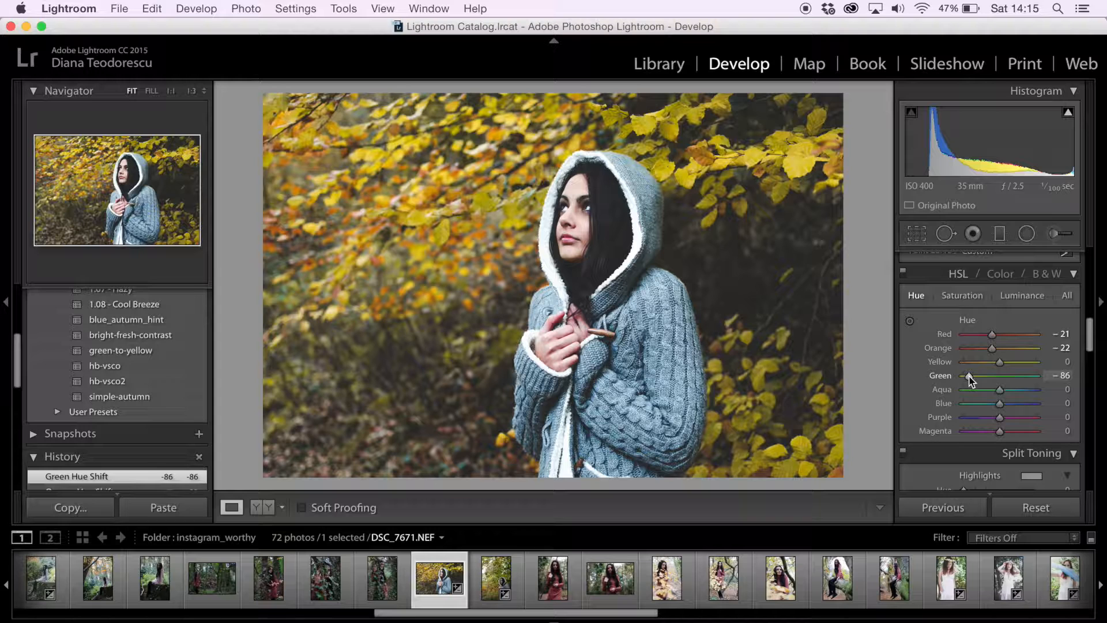
Set the HSL luminance of Yellow to +17, Orange to -6 and Magenta to -15.
left_click(966, 296)
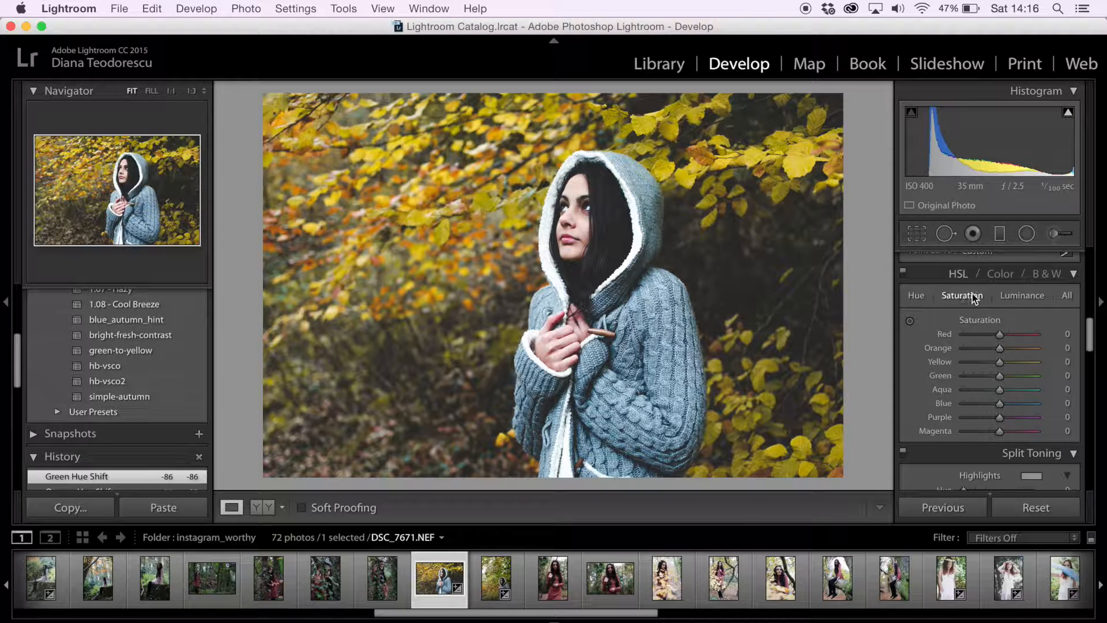
left_click(1010, 299)
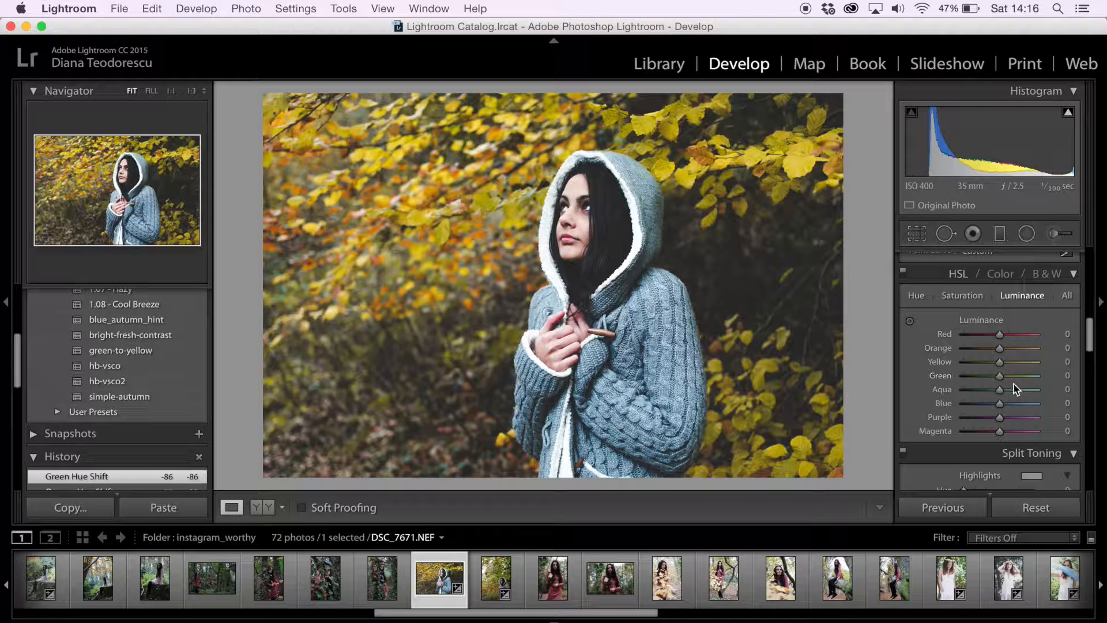
left_click_drag(1001, 365, 1006, 364)
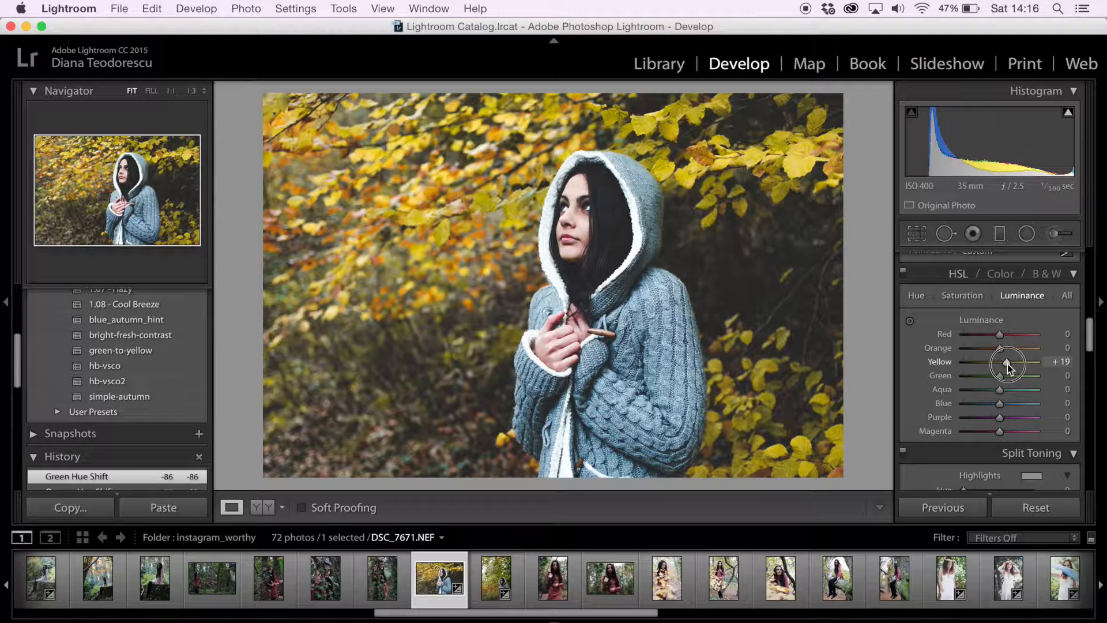
left_click_drag(1007, 365, 1007, 364)
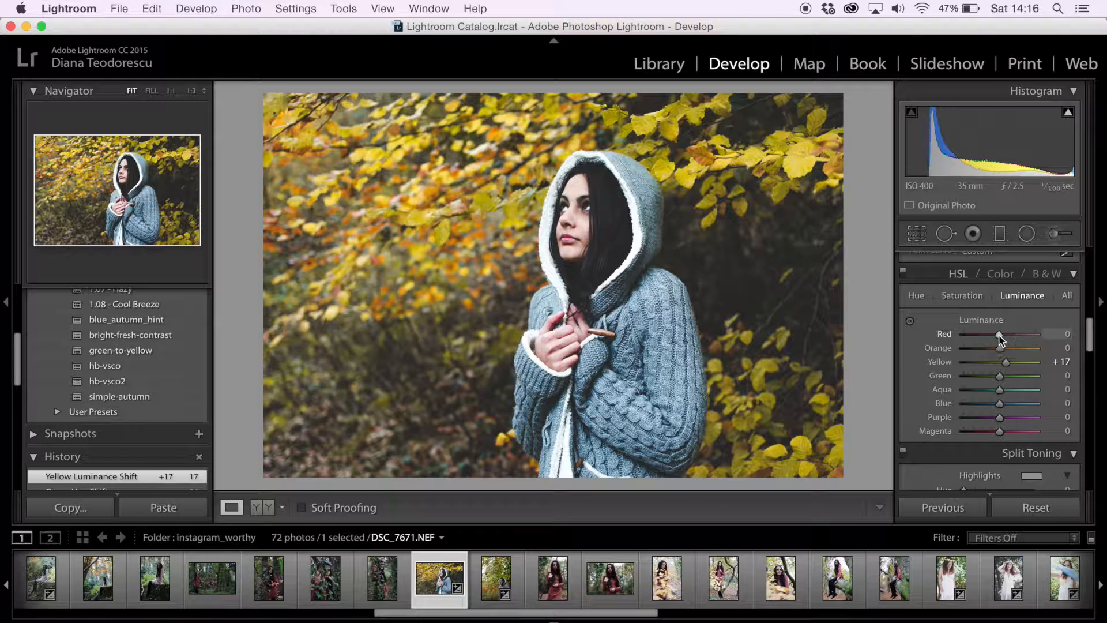
left_click_drag(994, 352, 992, 353)
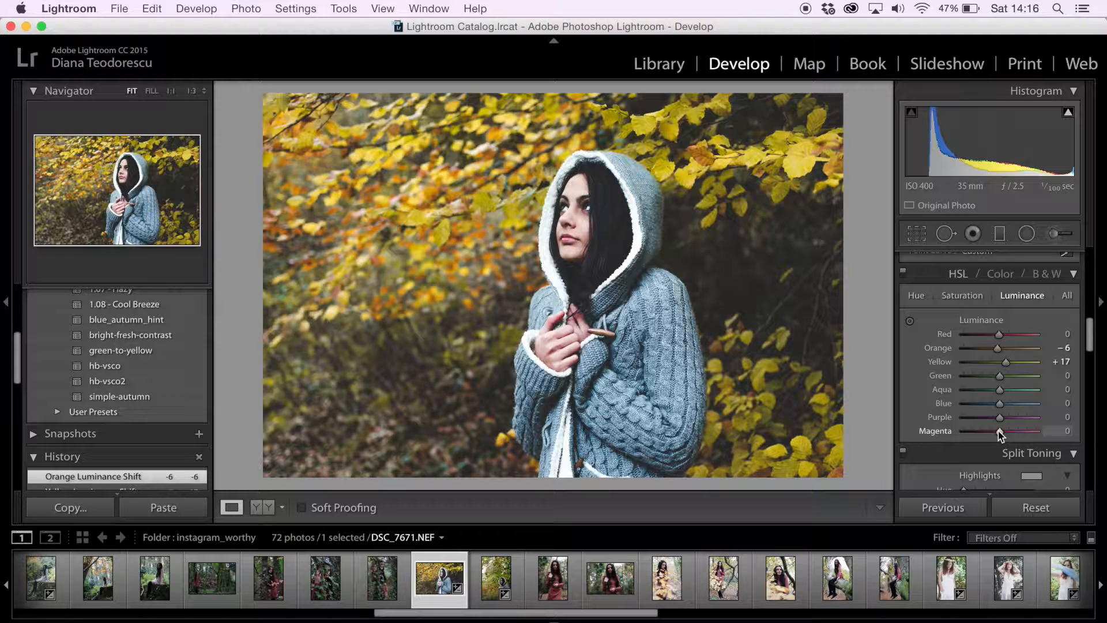
mouse_move(999, 431)
left_mouse_down()
mouse_move(989, 434)
mouse_move(1009, 425)
mouse_move(972, 429)
mouse_move(1005, 430)
mouse_move(985, 431)
mouse_move(995, 430)
left_mouse_up()
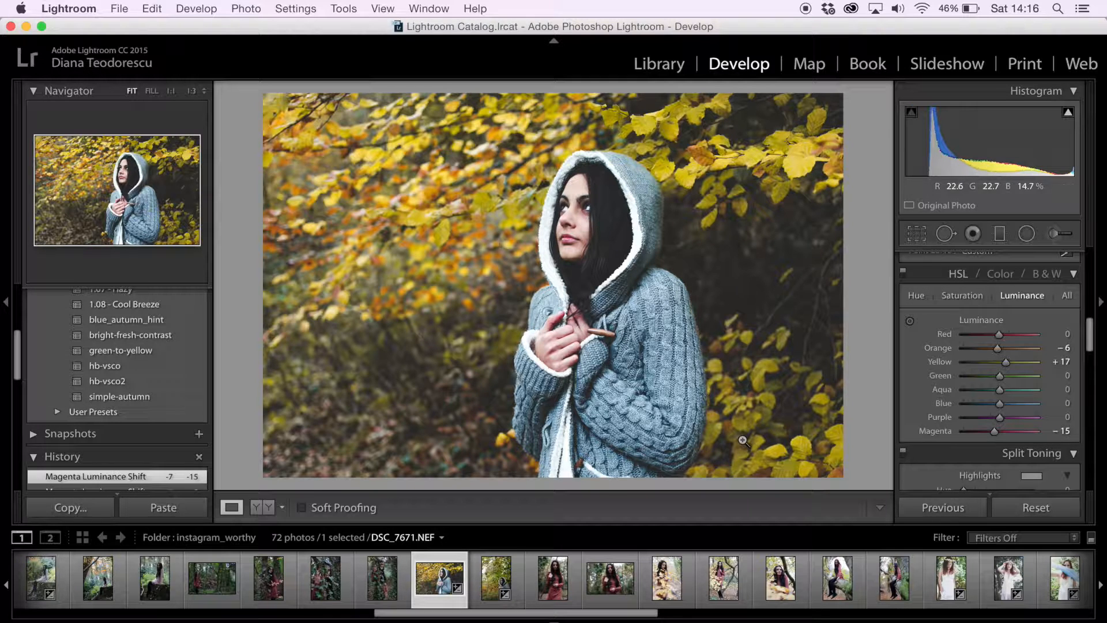
Add a dark post-crop vignette with an Amount of -43.
scroll(954, 350, "down", 10)
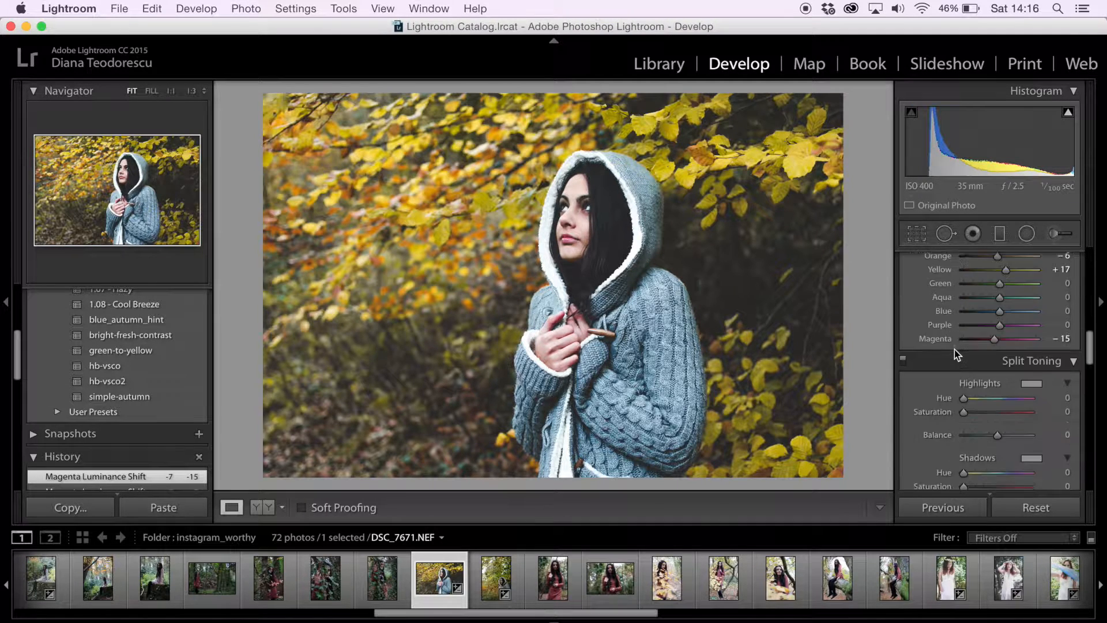
scroll(955, 350, "down", 4)
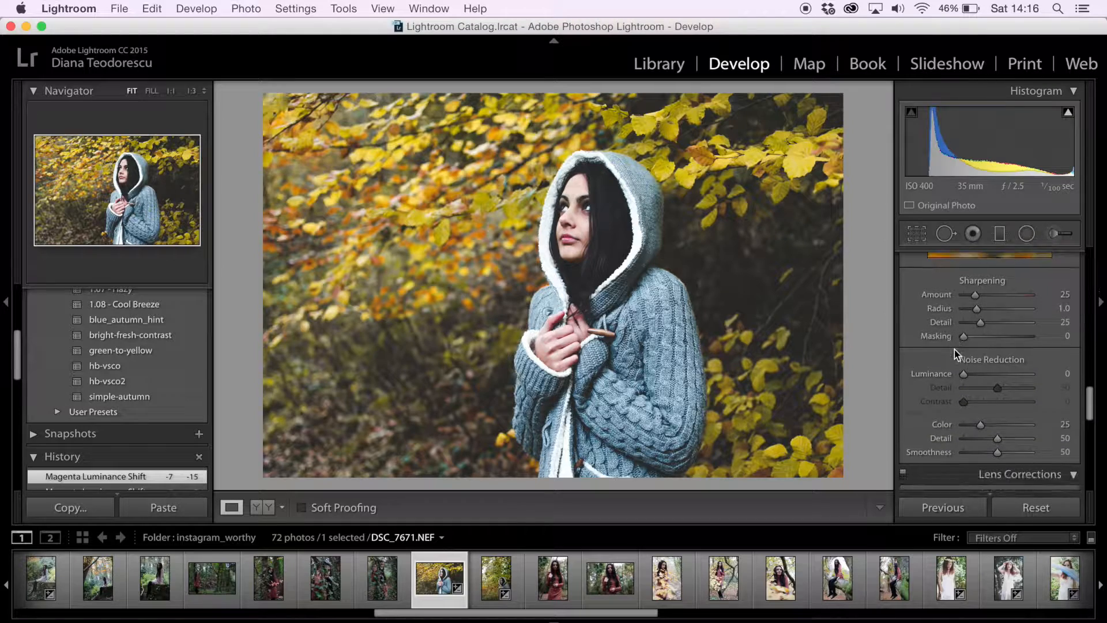
scroll(954, 349, "down", 5)
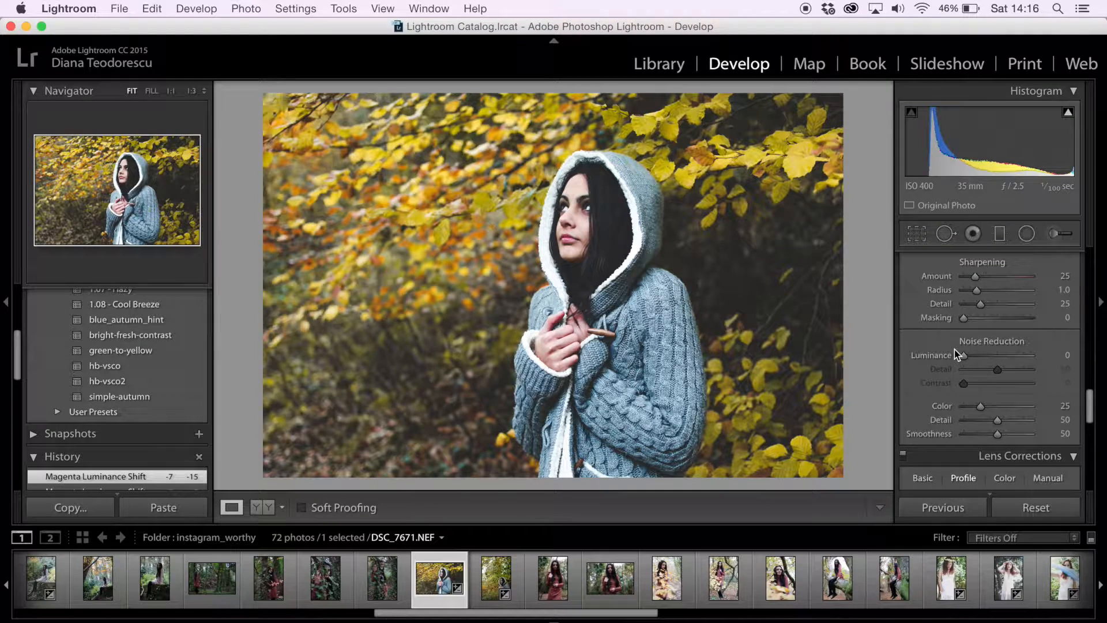
scroll(954, 350, "down", 5)
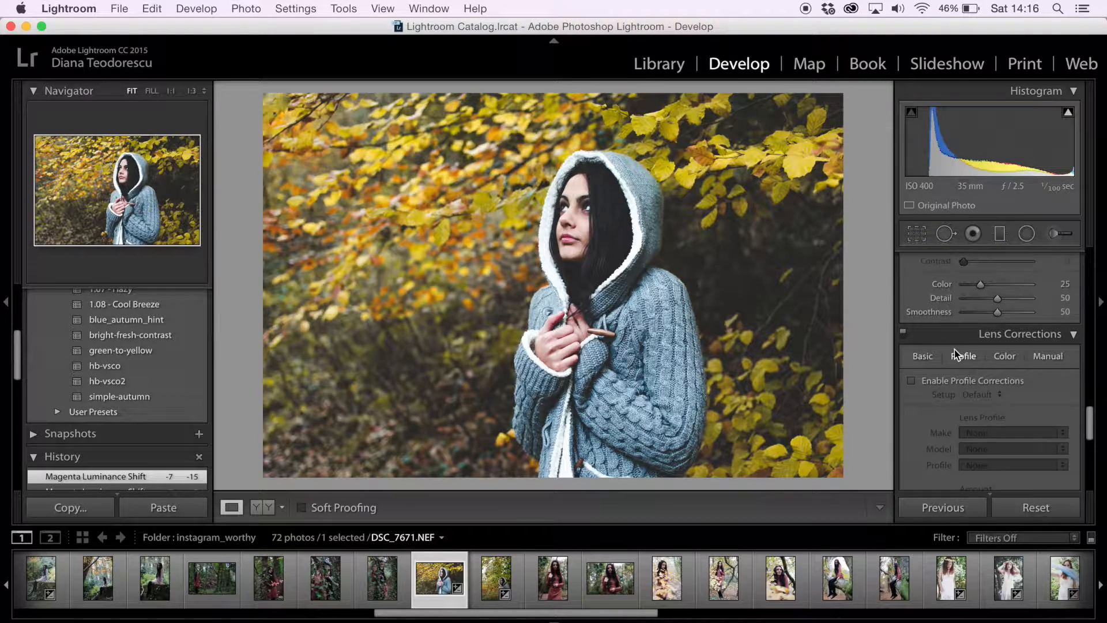
scroll(954, 349, "down", 5)
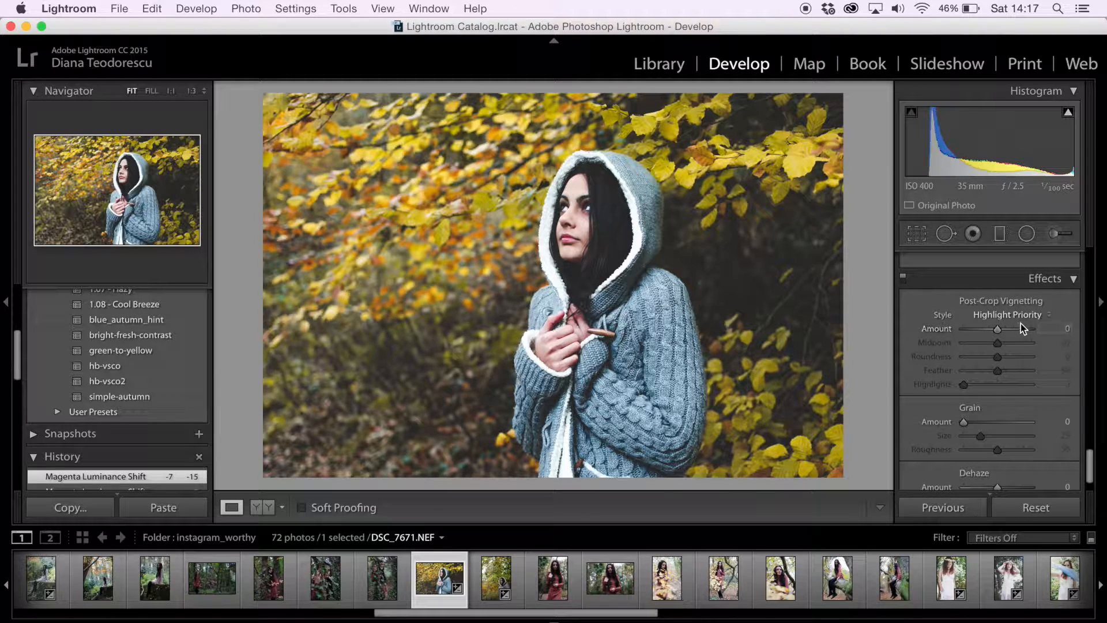
scroll(1020, 323, "down", 3)
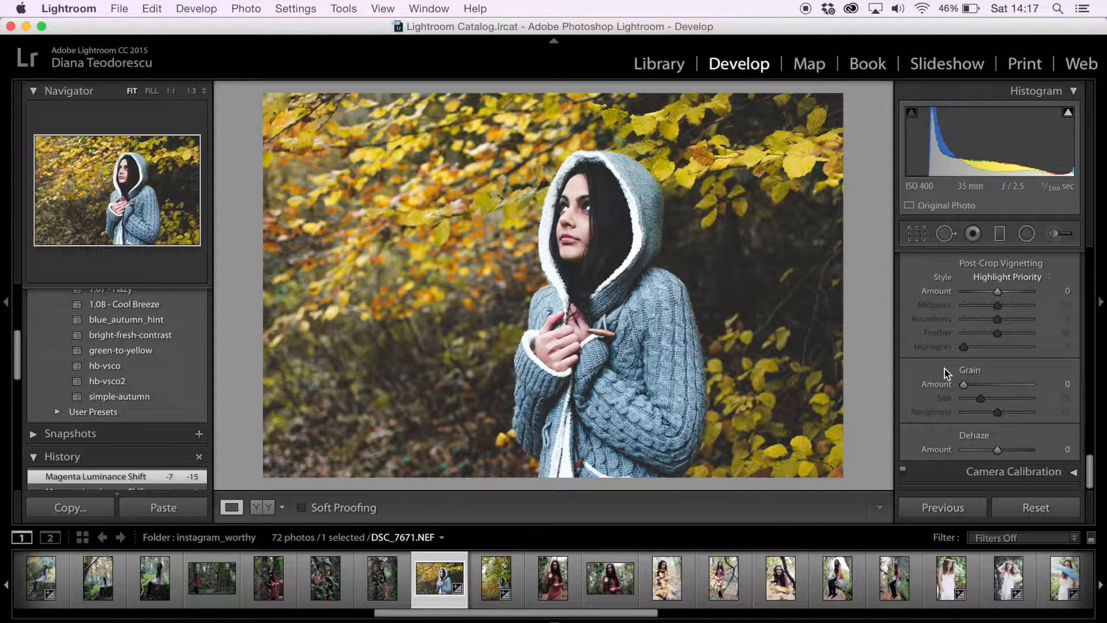
scroll(944, 369, "up", 1)
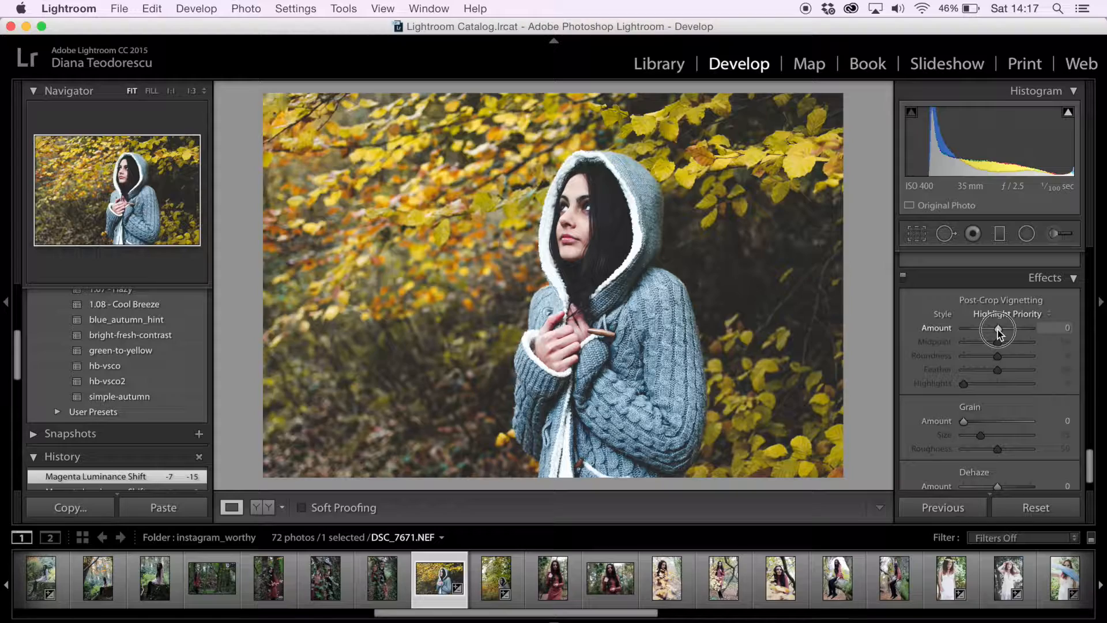
mouse_move(997, 330)
left_mouse_down()
mouse_move(977, 331)
mouse_move(1015, 329)
left_mouse_up()
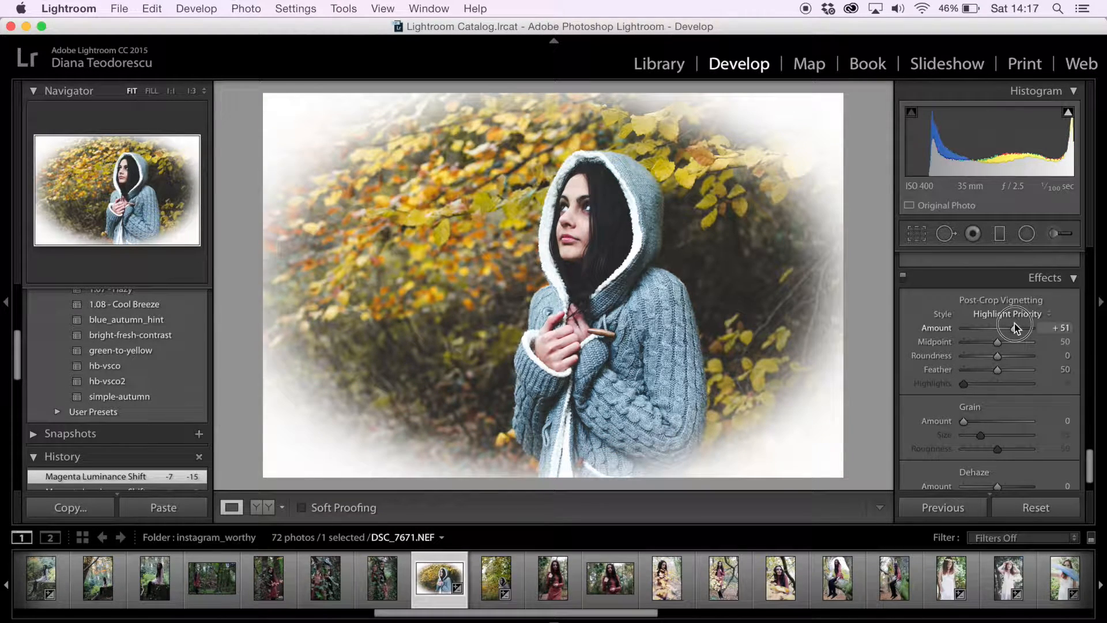
left_click_drag(1015, 328, 992, 333)
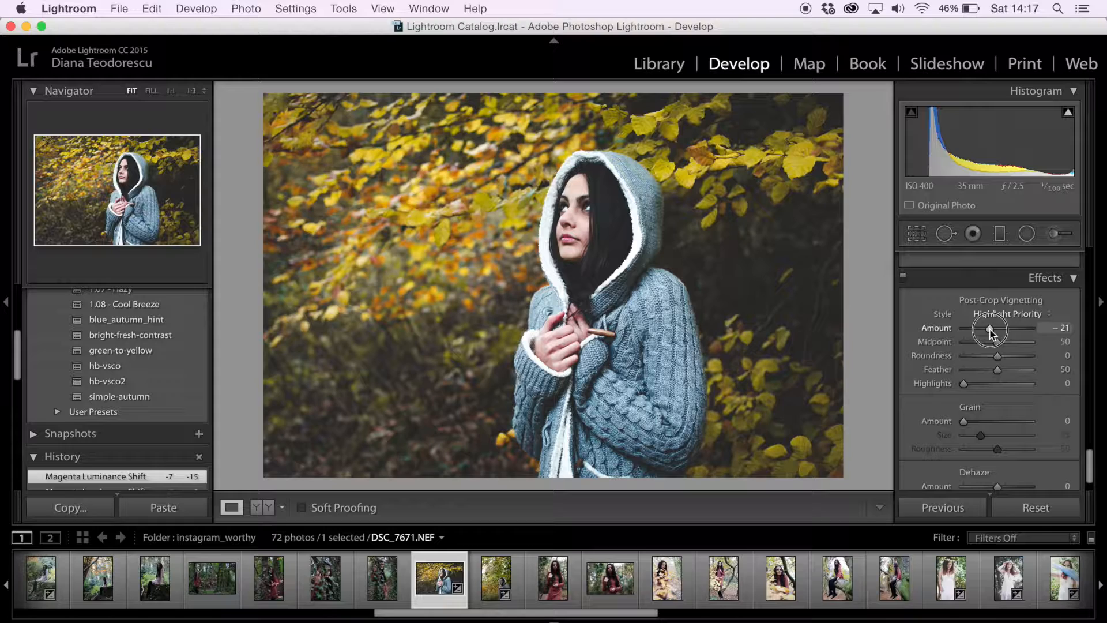
left_click_drag(990, 333, 985, 335)
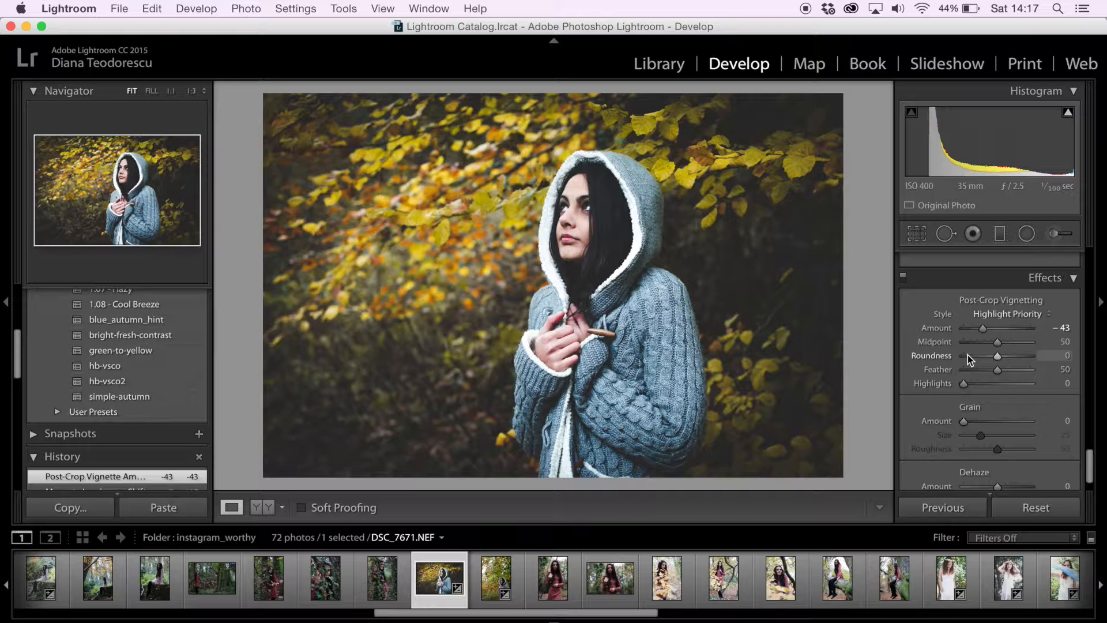
Shape the post-crop vignette with Roundness -82 and Feather 67.
left_click(999, 357)
left_click_drag(996, 357, 971, 360)
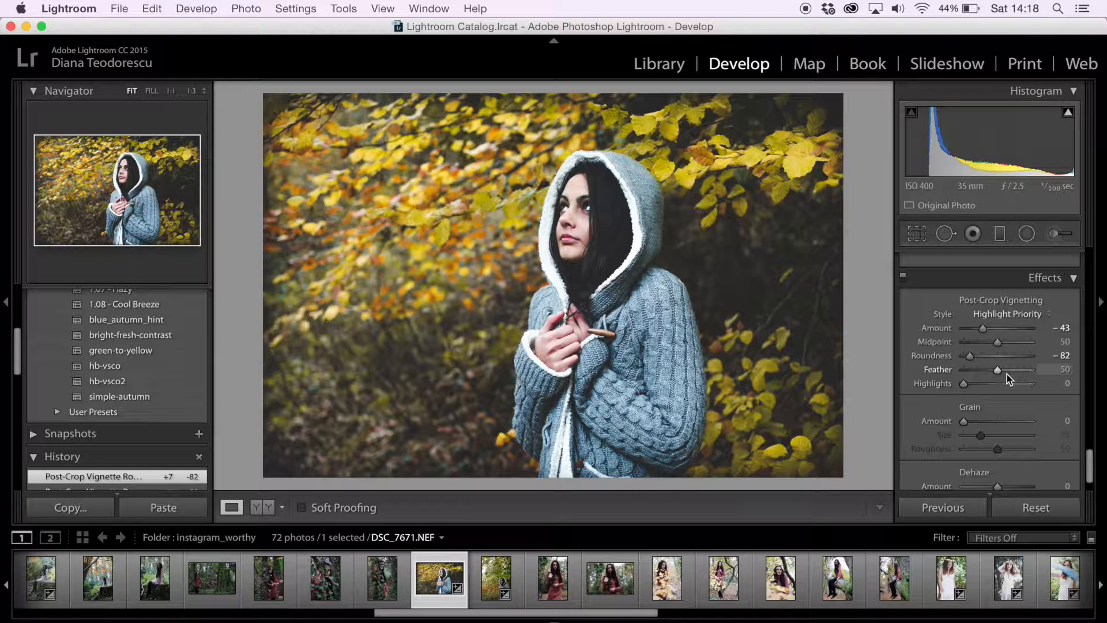
mouse_move(998, 372)
left_mouse_down()
mouse_move(1022, 372)
mouse_move(1011, 375)
left_mouse_up()
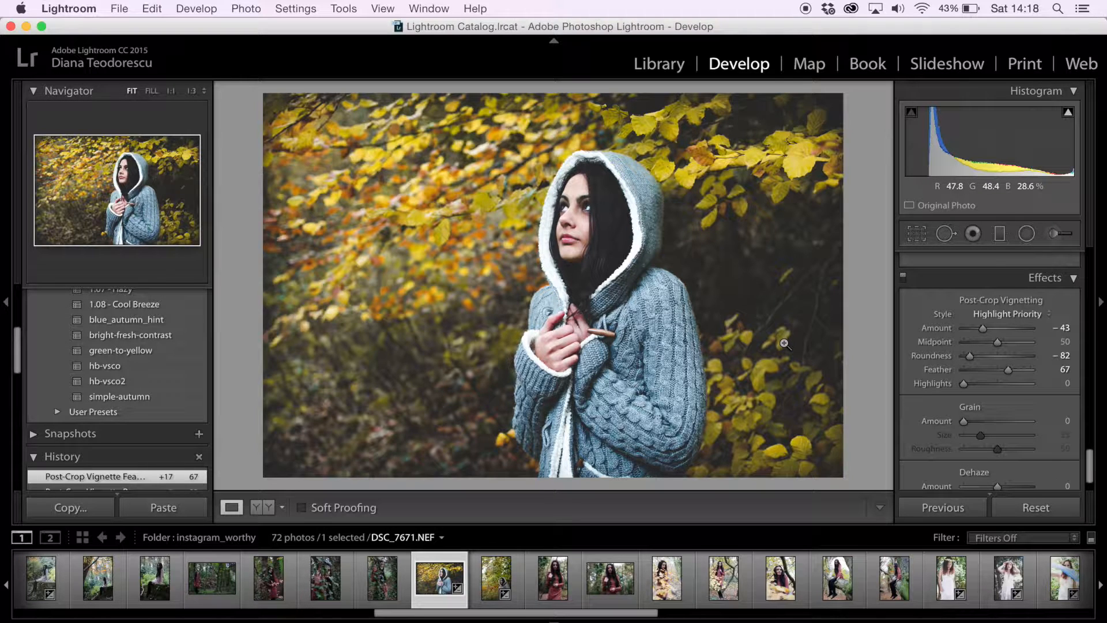
Compare the edit with the Reset Settings history state and return to the latest vignette feather state.
scroll(143, 417, "down", 10)
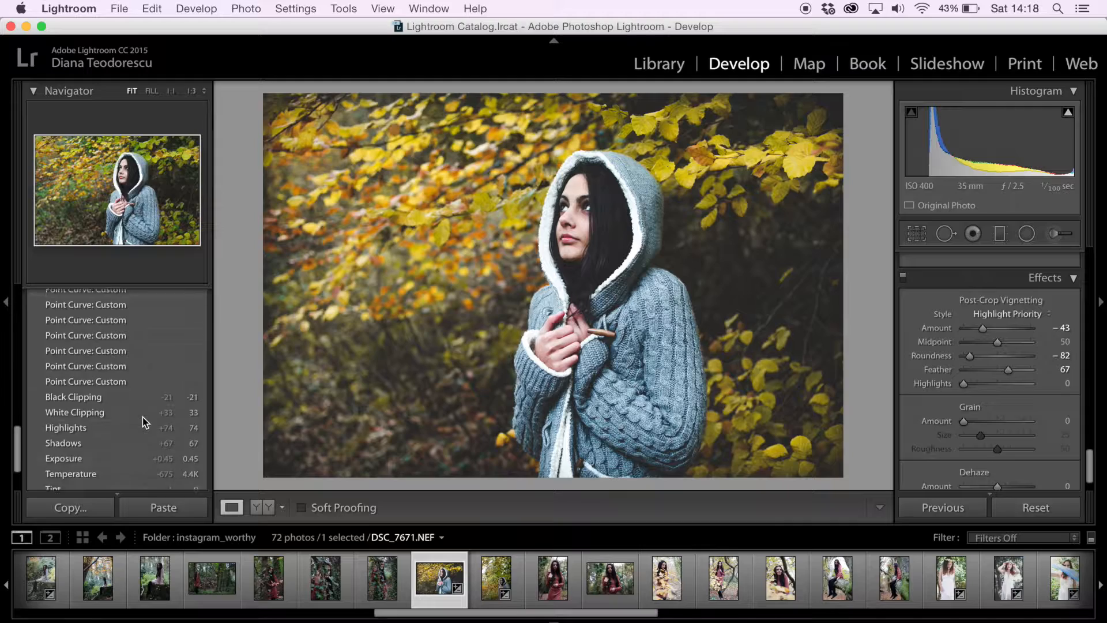
left_click(85, 455)
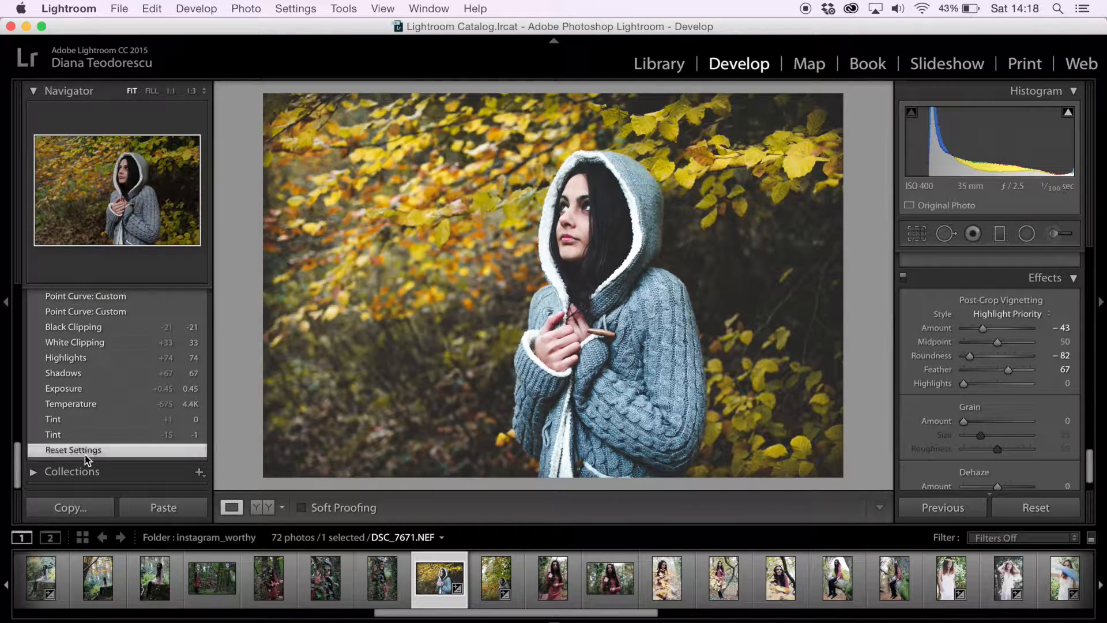
scroll(84, 454, "up", 10)
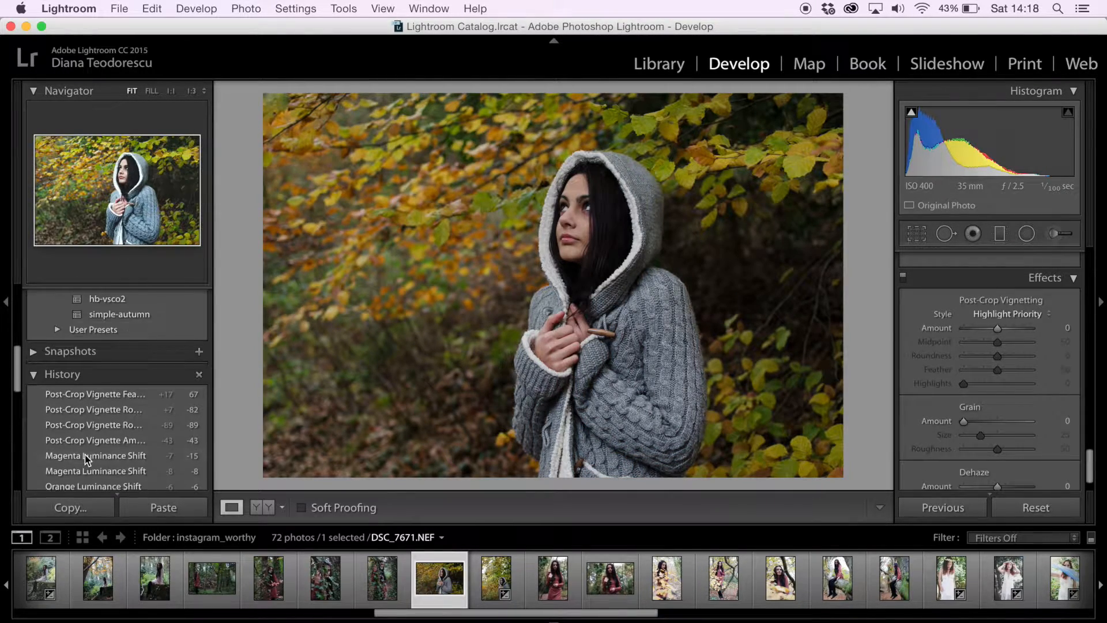
left_click(103, 396)
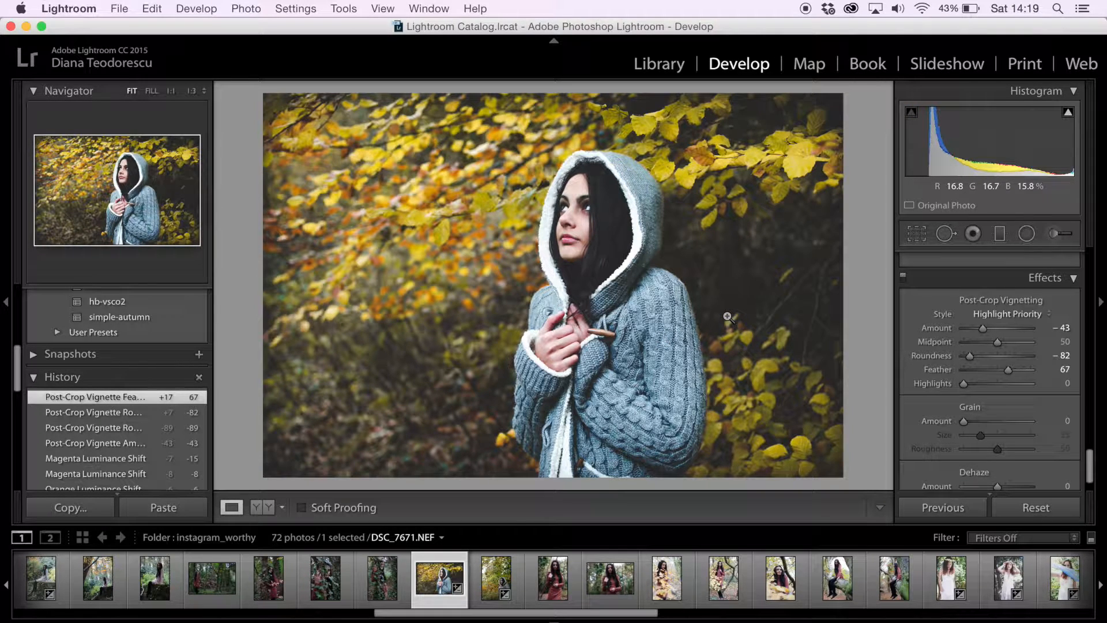
Toggle the photo between its before and after versions twice to review the whole edit.
key("backslash")
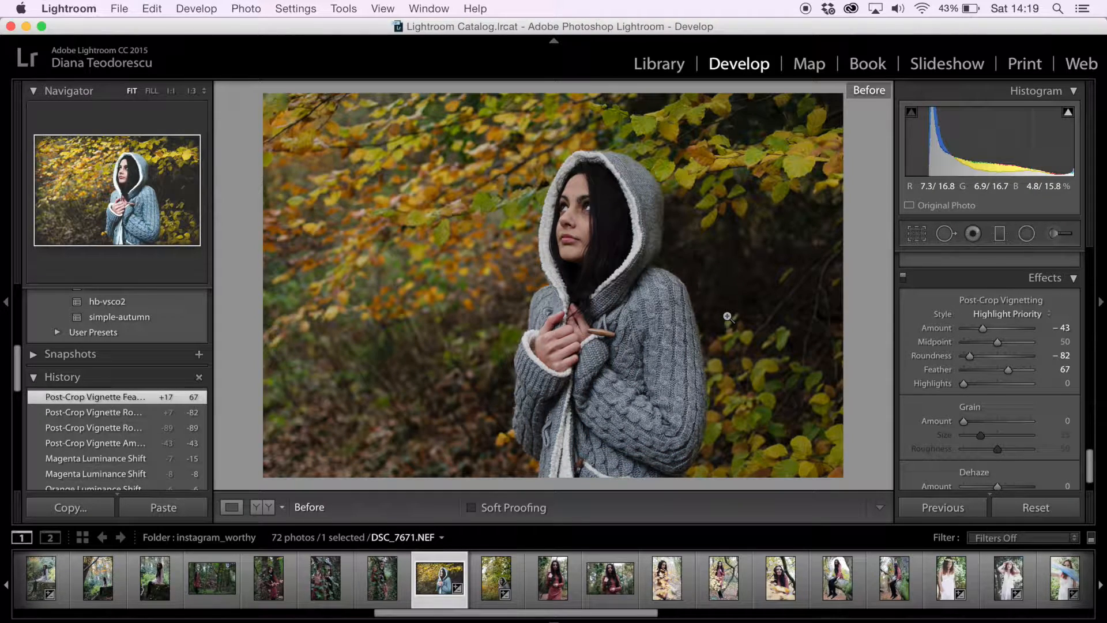
key("backslash")
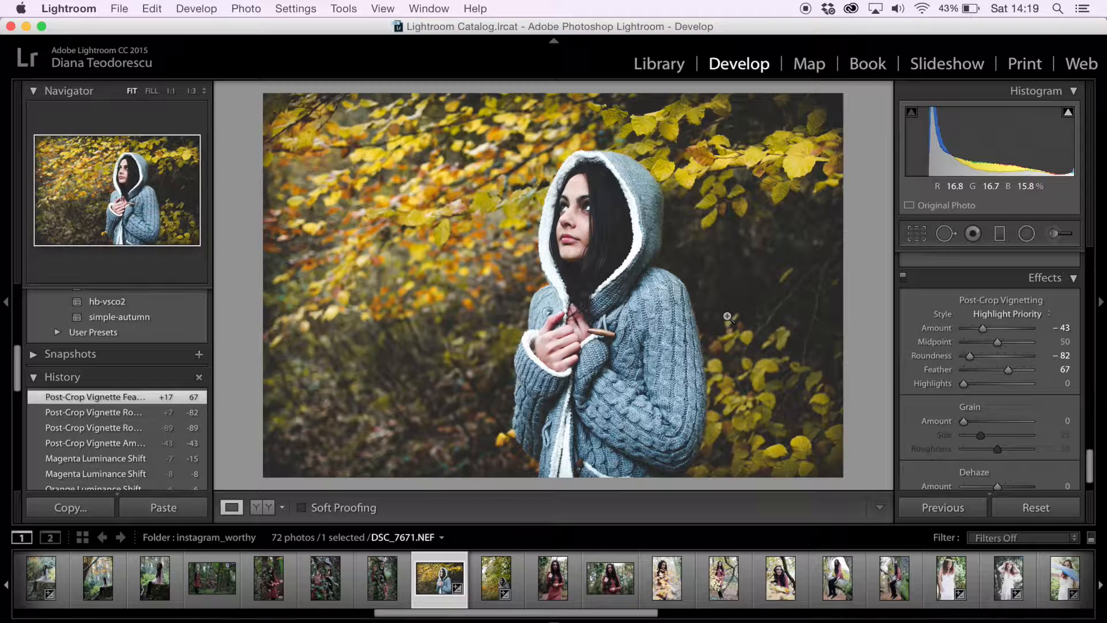
key("backslash")
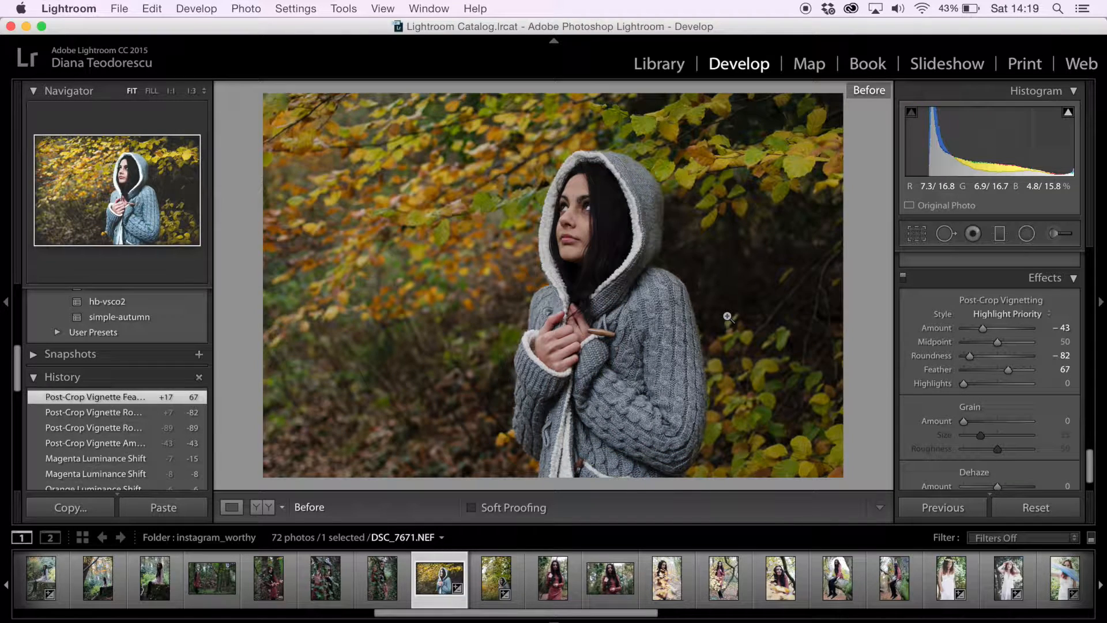
key("backslash")
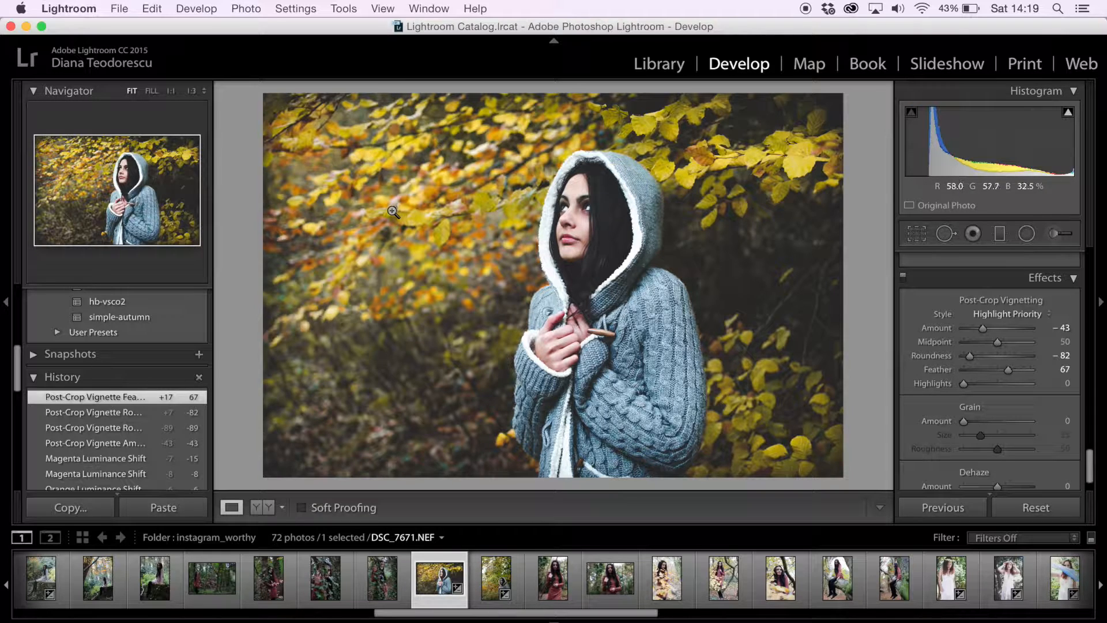
Save the current develop settings as a new preset named autumn in the portrait folder.
left_click(206, 13)
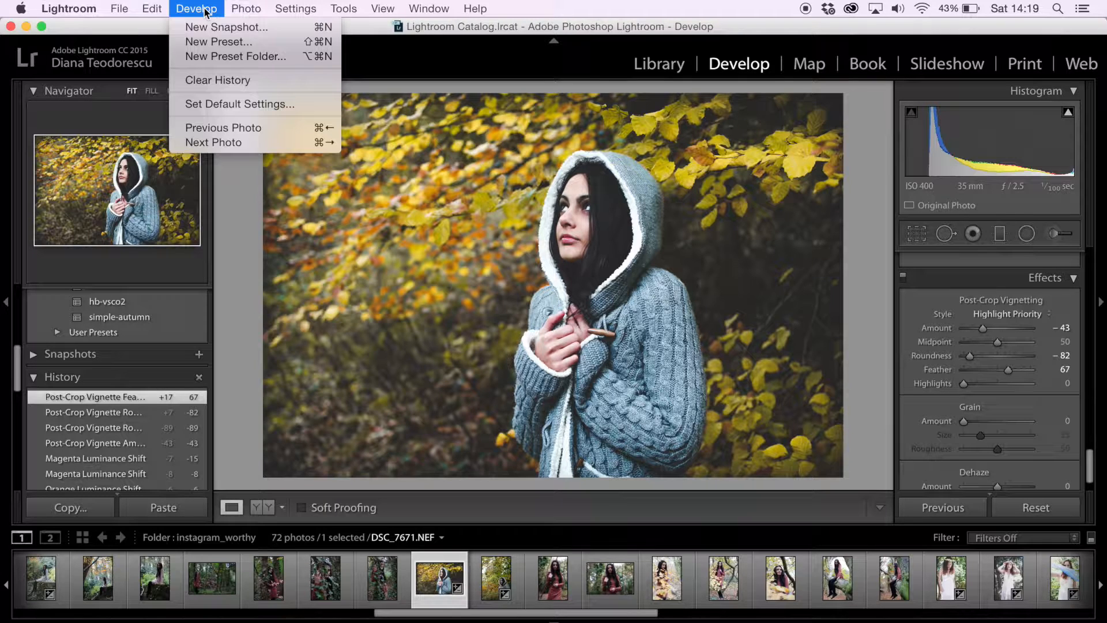
left_click(202, 42)
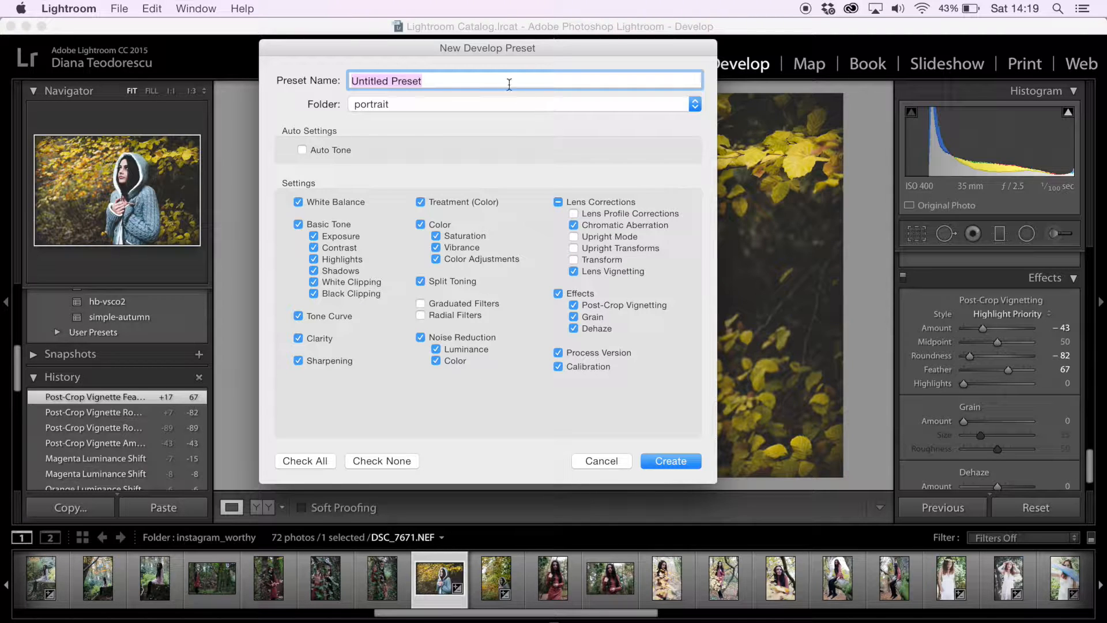
type("autumn")
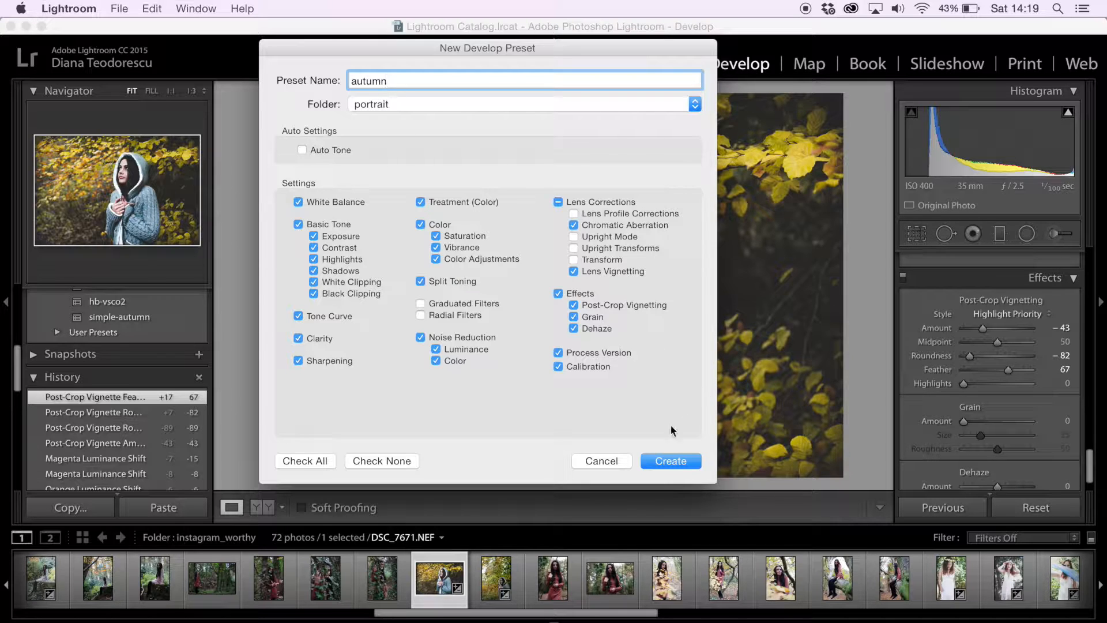
left_click(666, 461)
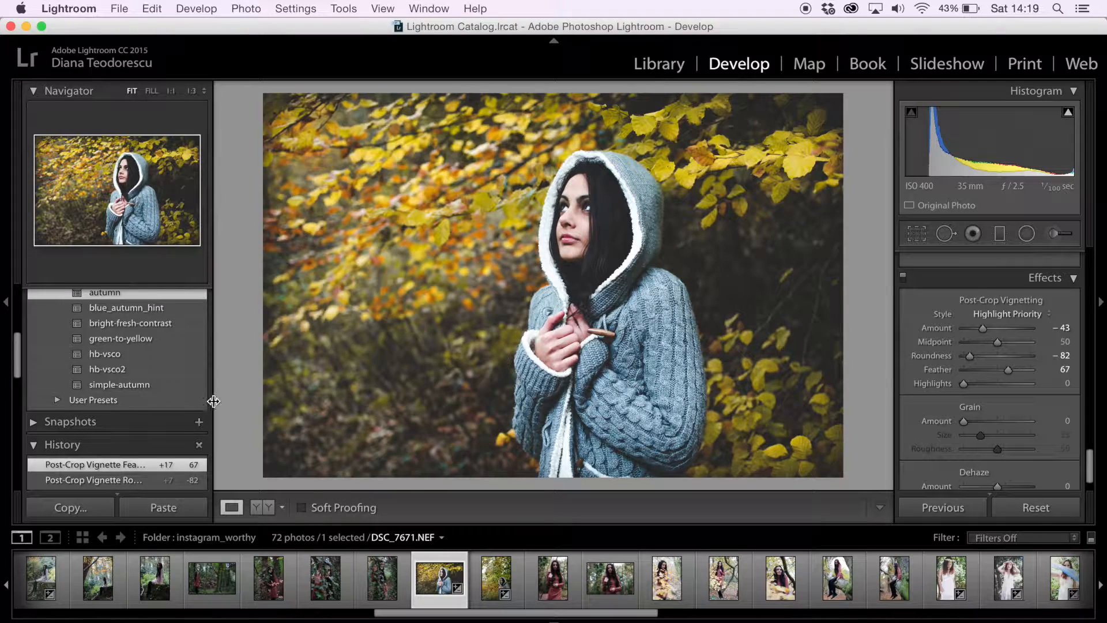
Apply the autumn preset to the vertical hooded-cardigan portrait DSC_7672.NEF.
scroll(153, 365, "up", 5)
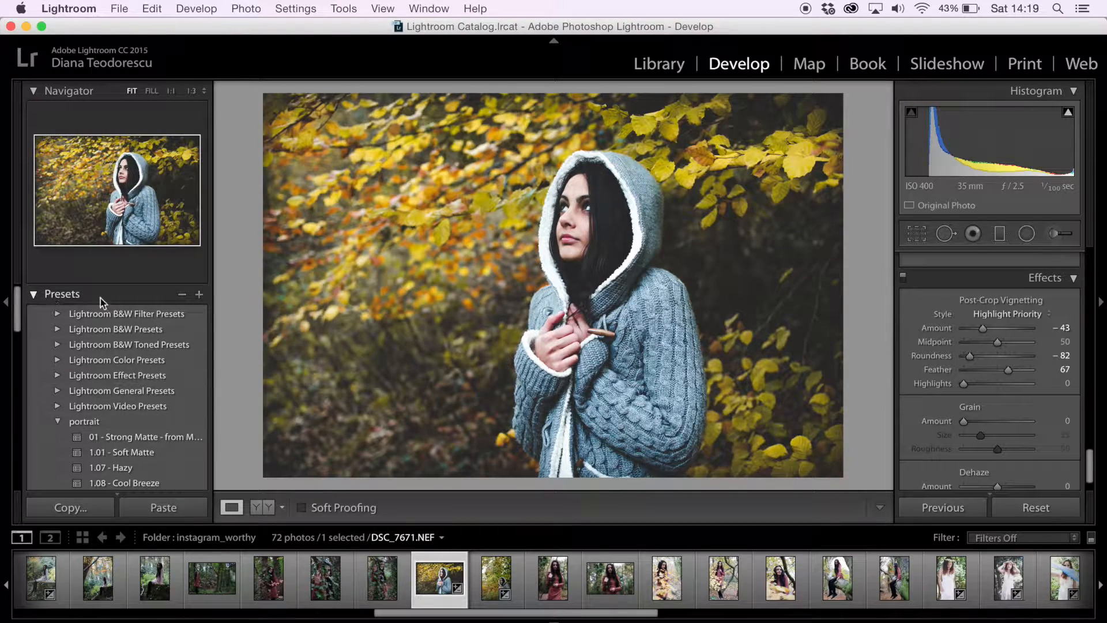
scroll(123, 411, "down", 3)
scroll(123, 412, "down", 3)
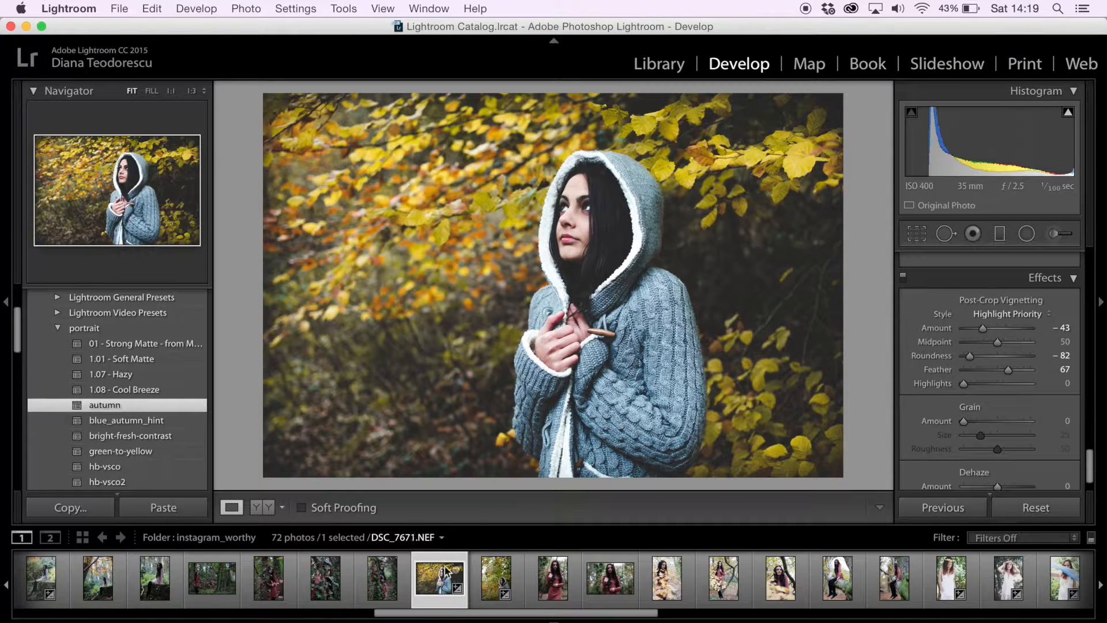
left_click(494, 581)
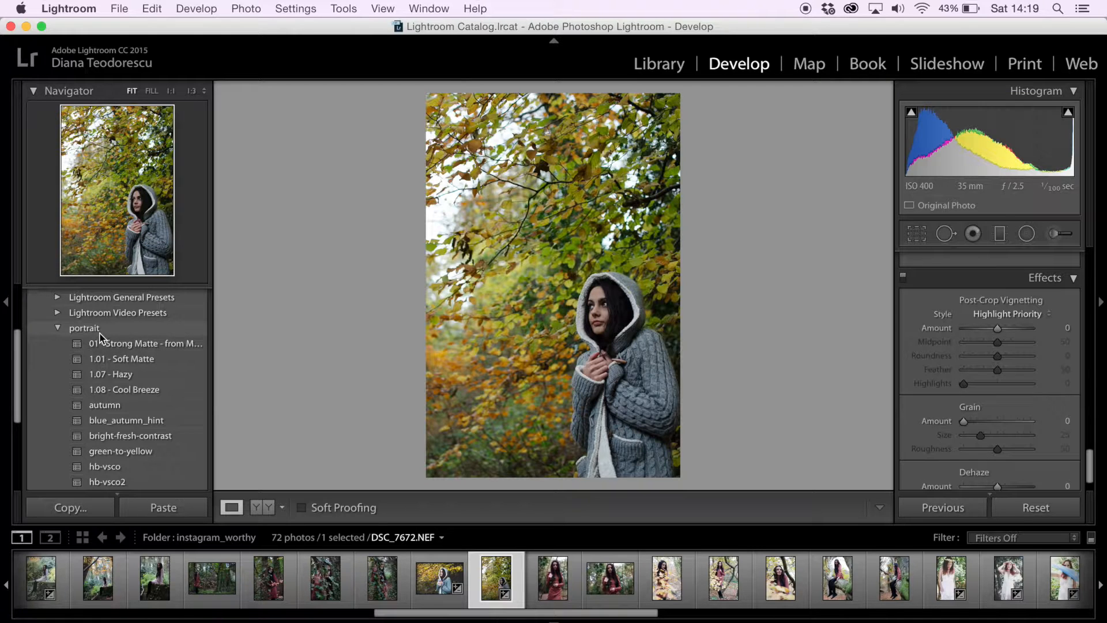
left_click(139, 403)
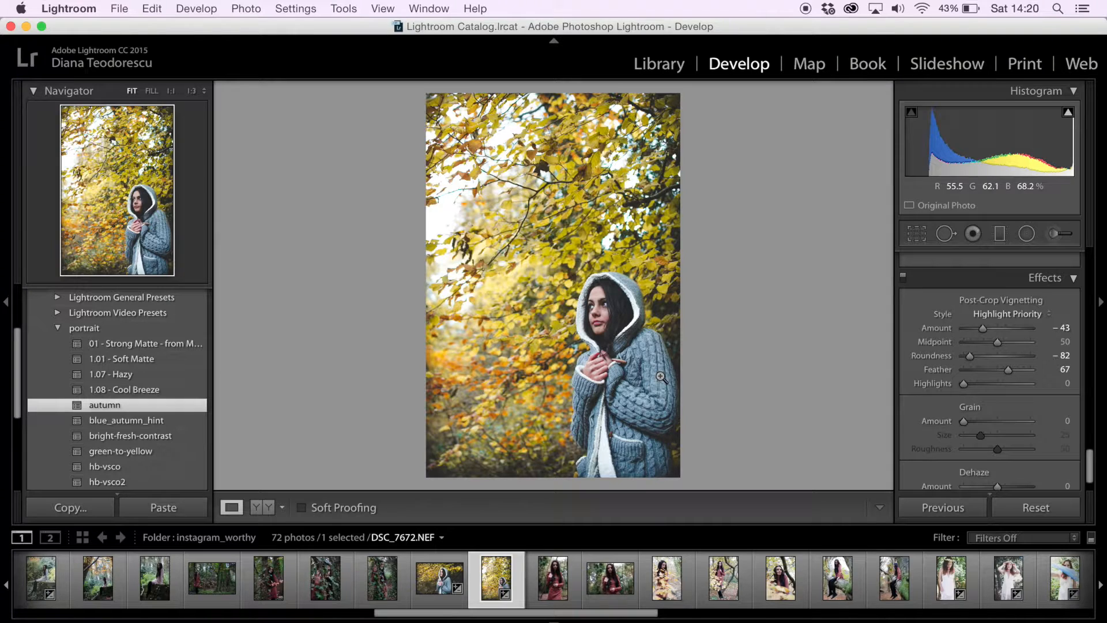
Apply the autumn preset to the vertical red-dress portrait and to the horizontal one, DSC_7705.NEF.
left_click(546, 593)
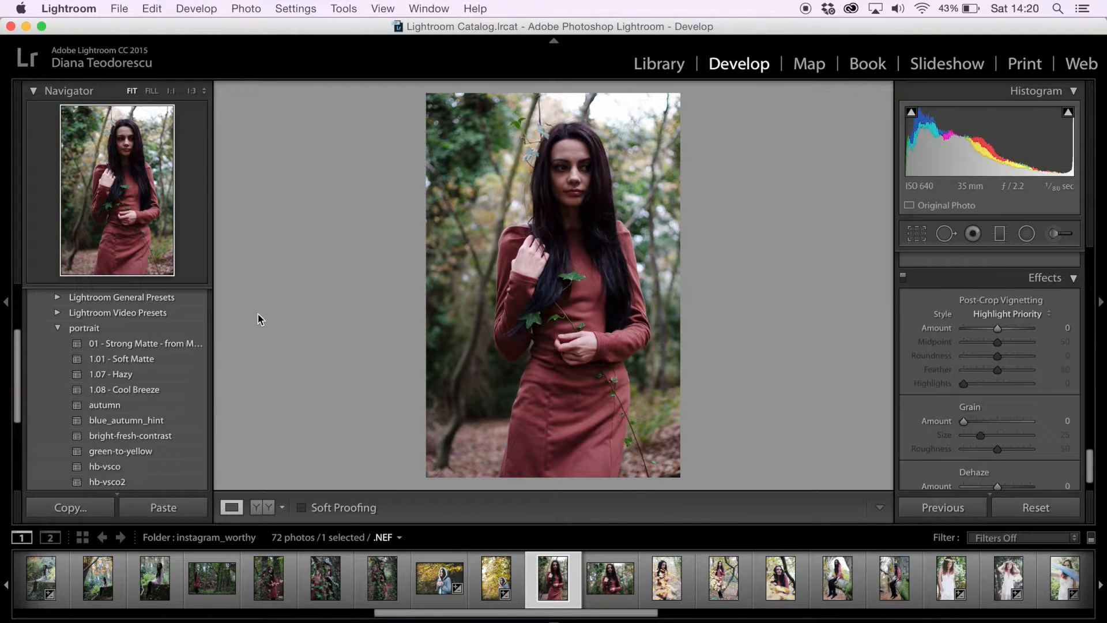
left_click(154, 406)
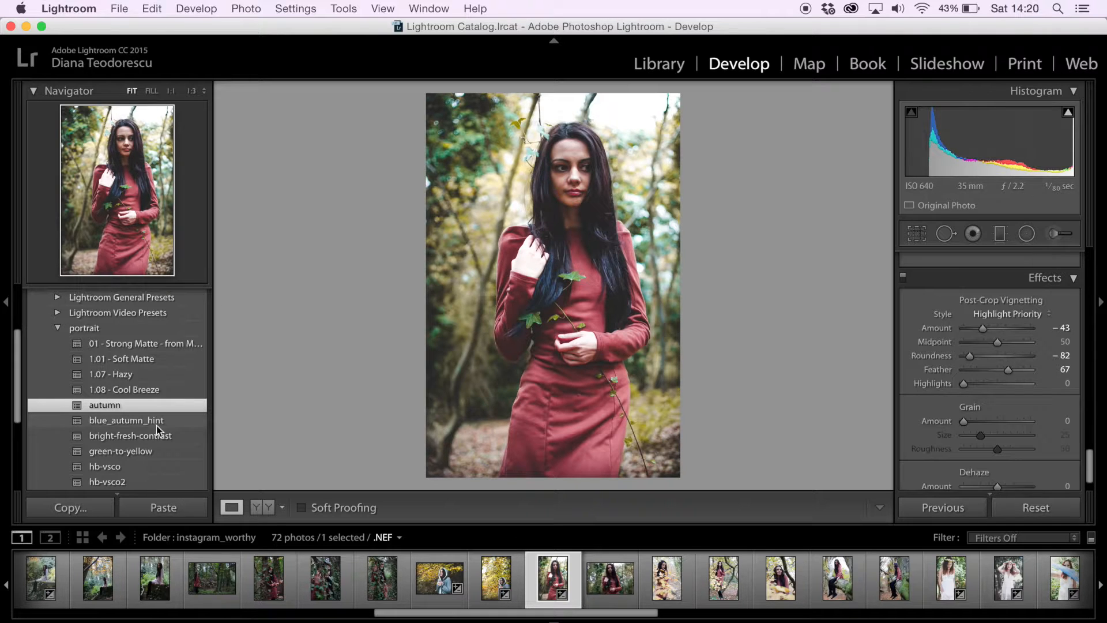
left_click(610, 579)
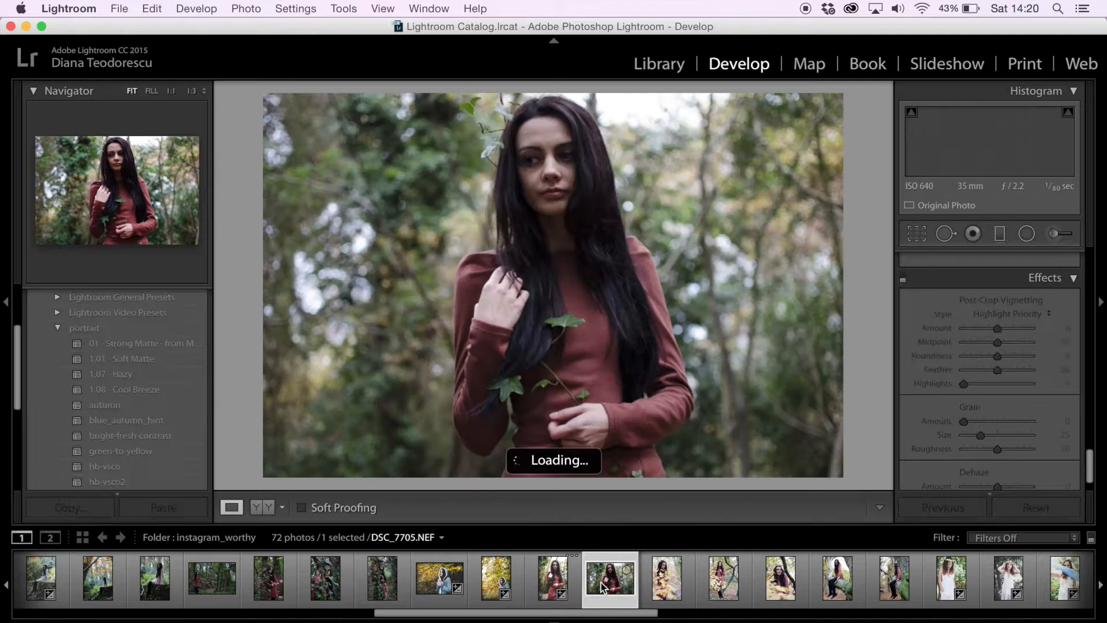
left_click(128, 407)
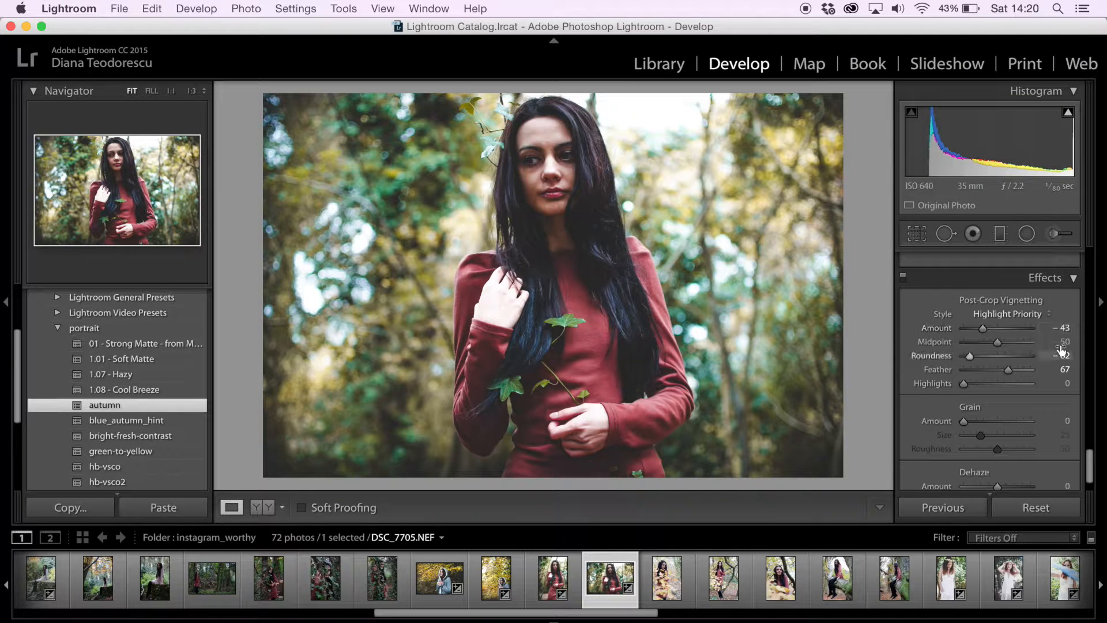
Review the preset's settings on DSC_7705.NEF, from lens corrections and detail through HSL and tone curve to the basic tone values.
scroll(1060, 349, "up", 8)
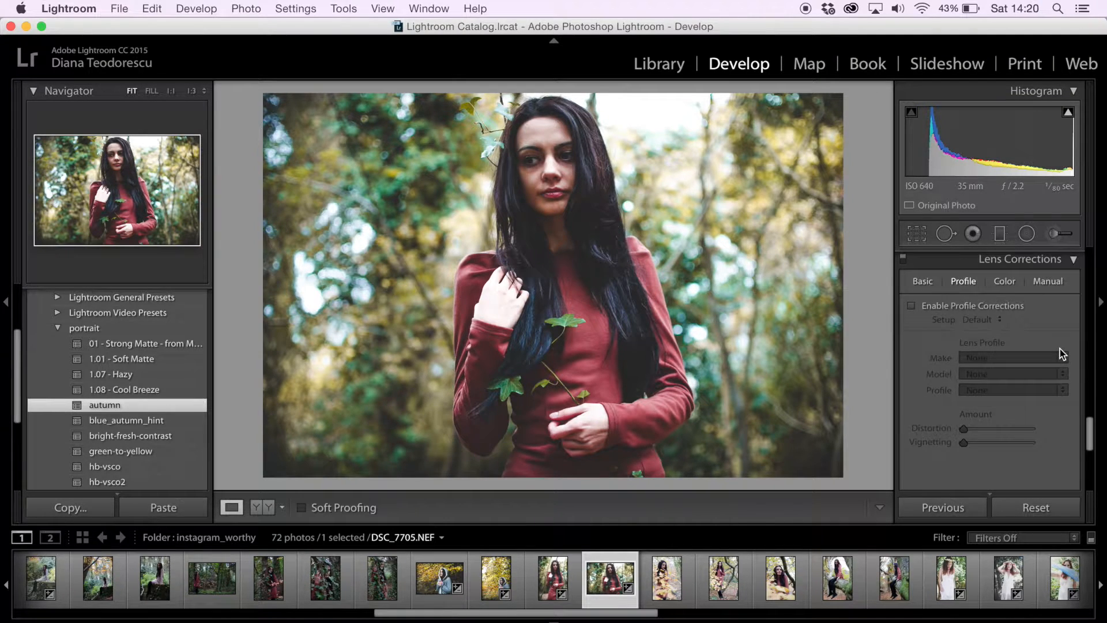
scroll(1061, 350, "up", 6)
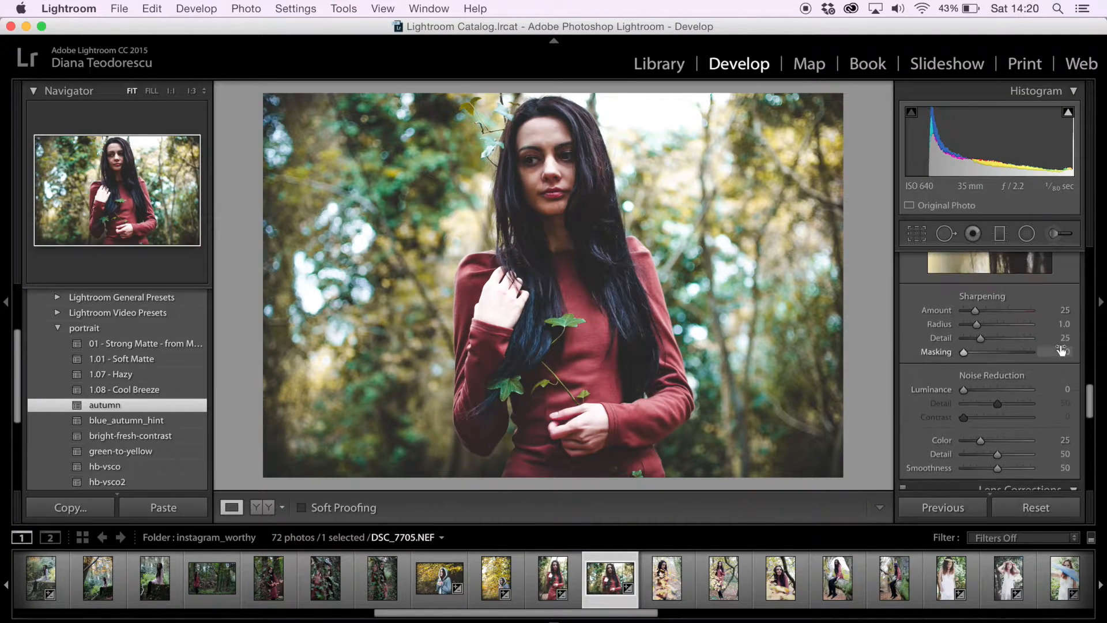
scroll(1061, 350, "up", 5)
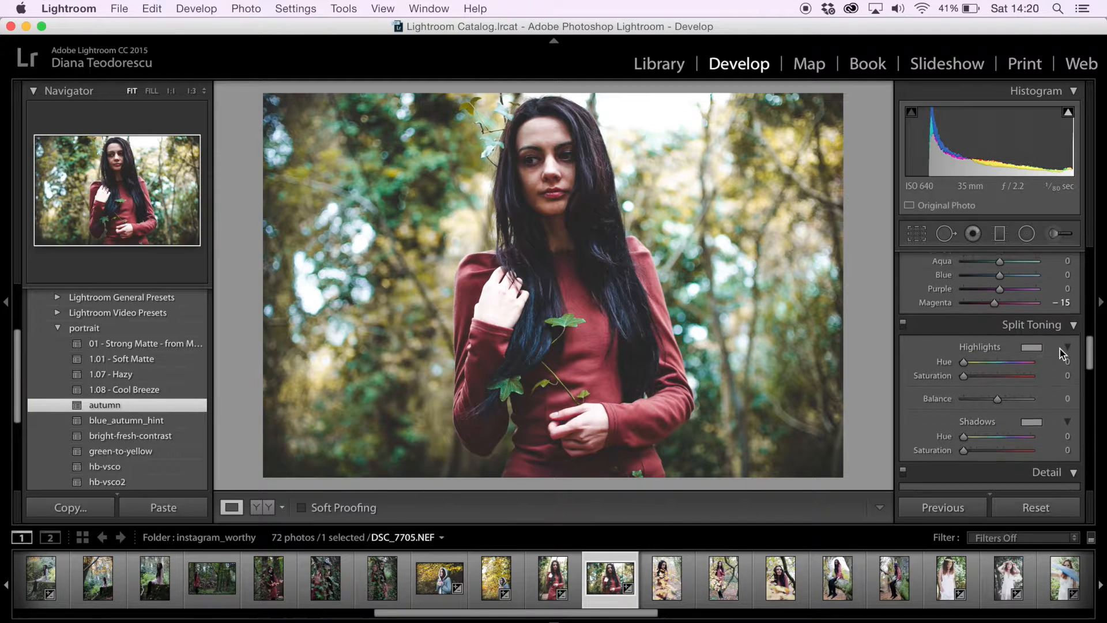
scroll(1059, 348, "up", 6)
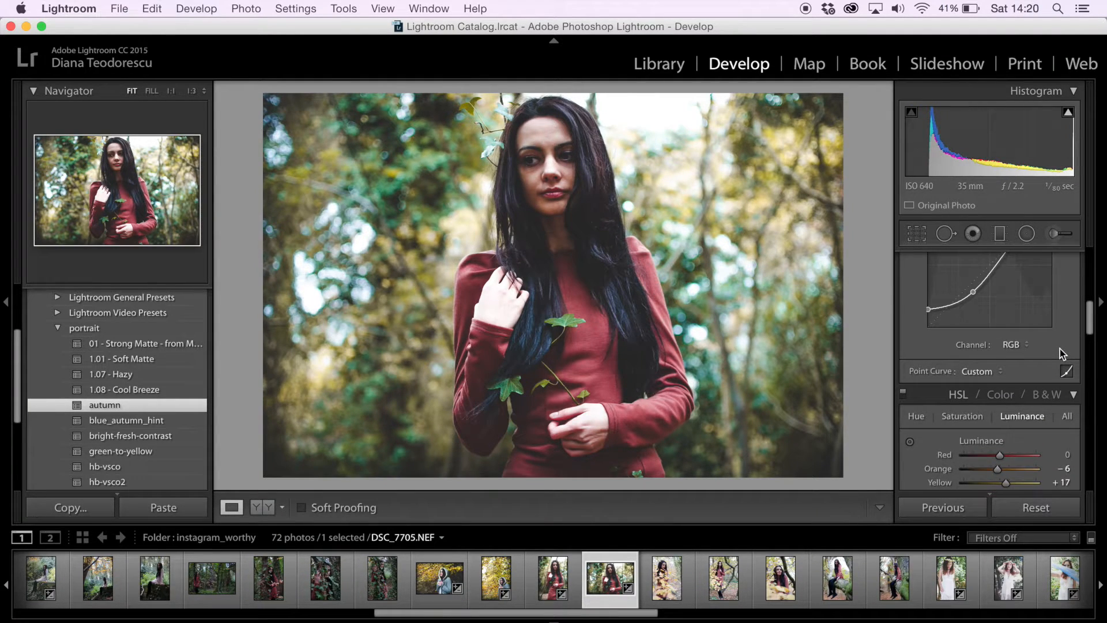
scroll(1060, 349, "down", 2)
scroll(1063, 353, "down", 3)
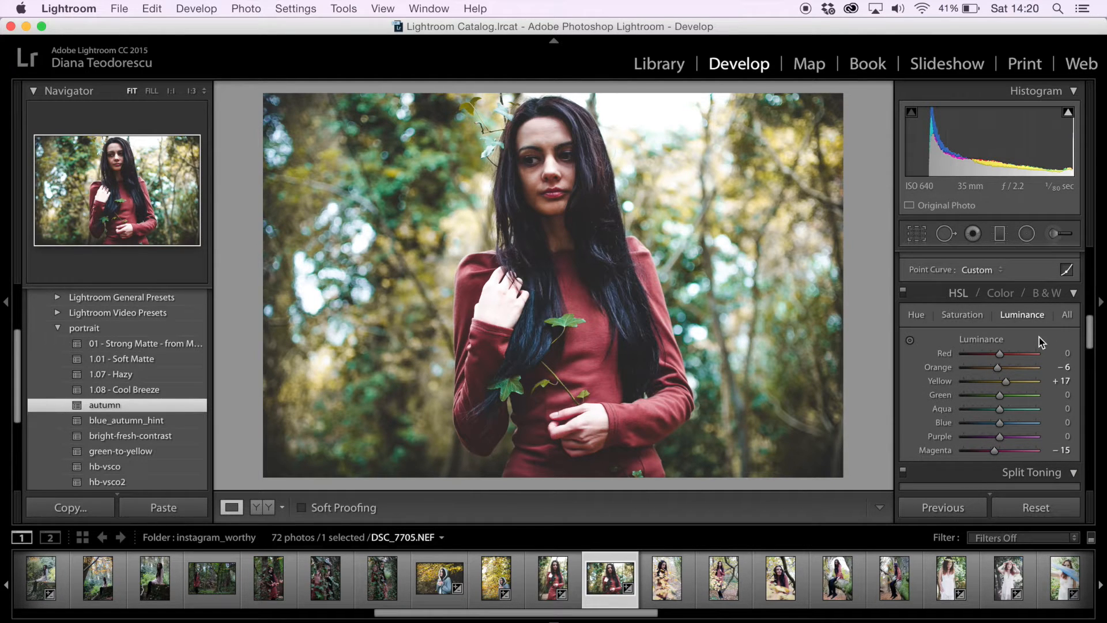
scroll(1042, 340, "up", 10)
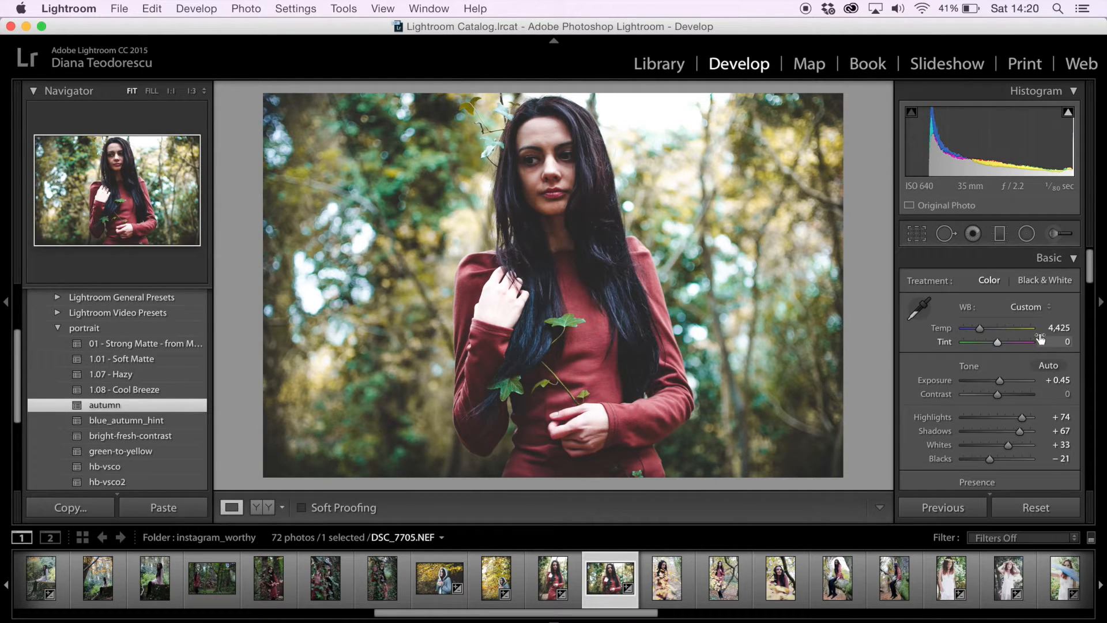